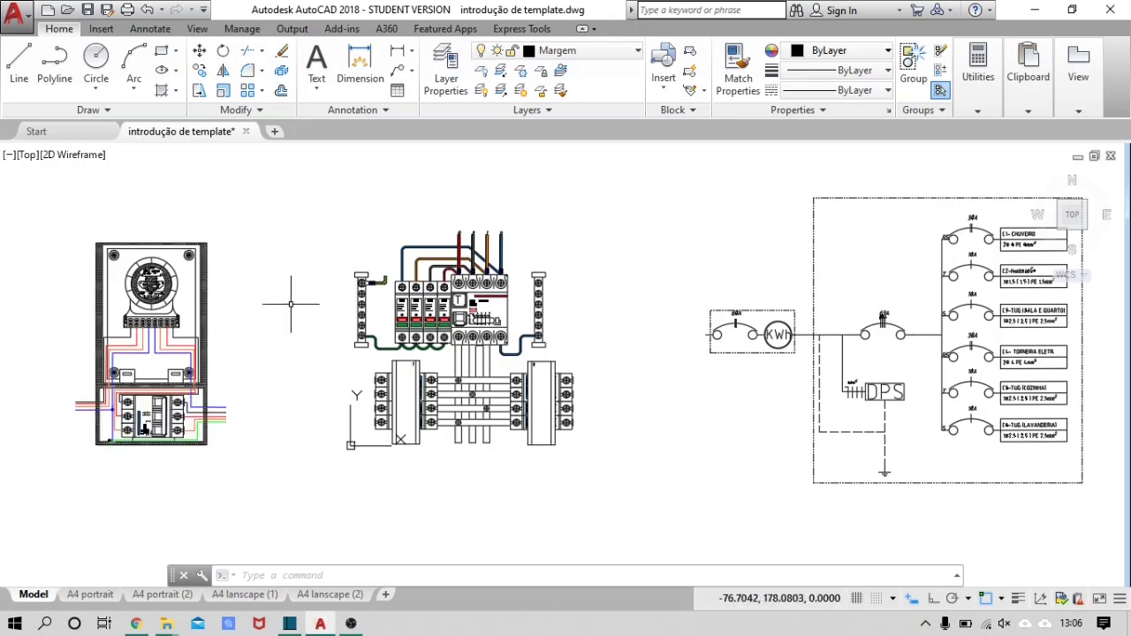
Step: Pan across model space to review the panel drawings, room floor plan and circuit list
middle_click_drag(568, 228, 306, 220)
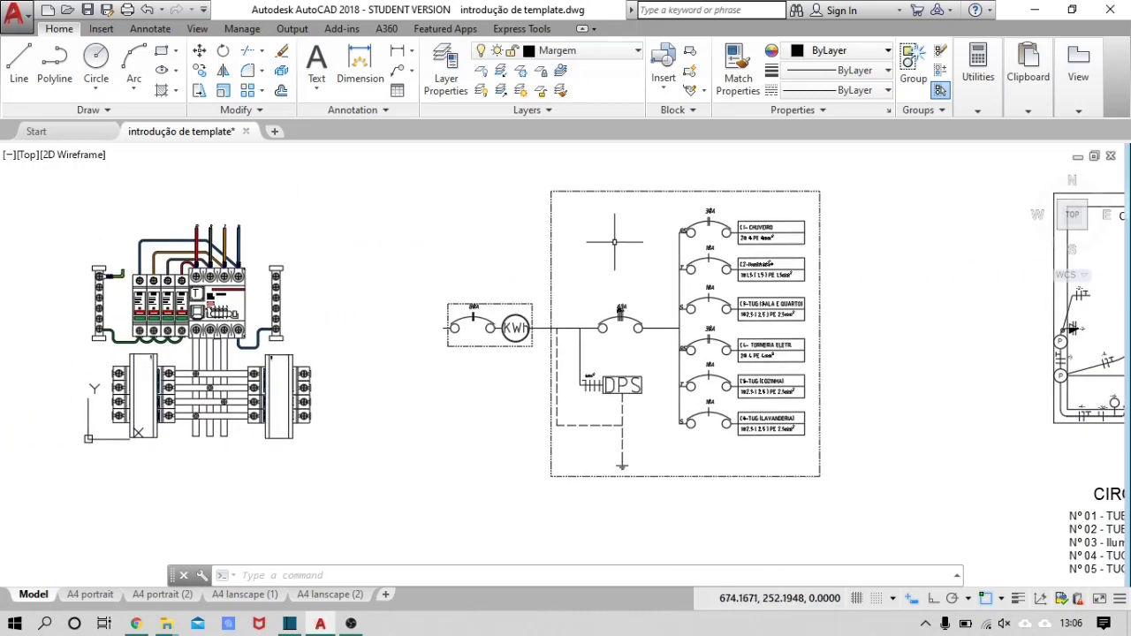
scroll(581, 271, "down", 2)
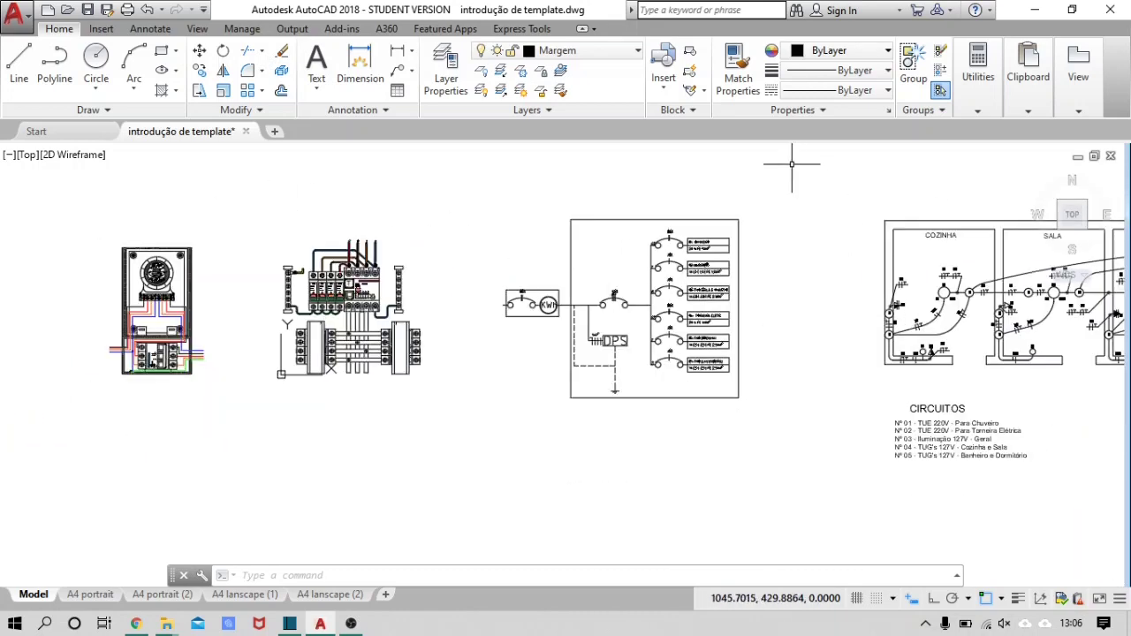
middle_click_drag(798, 166, 433, 168)
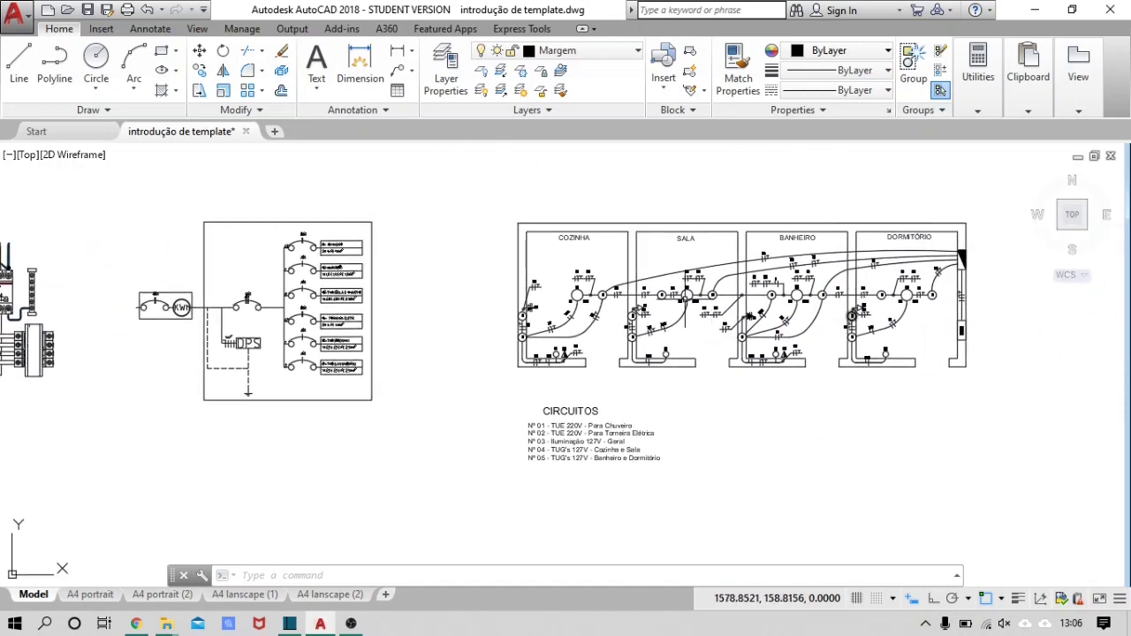
middle_click_drag(235, 175, 513, 187)
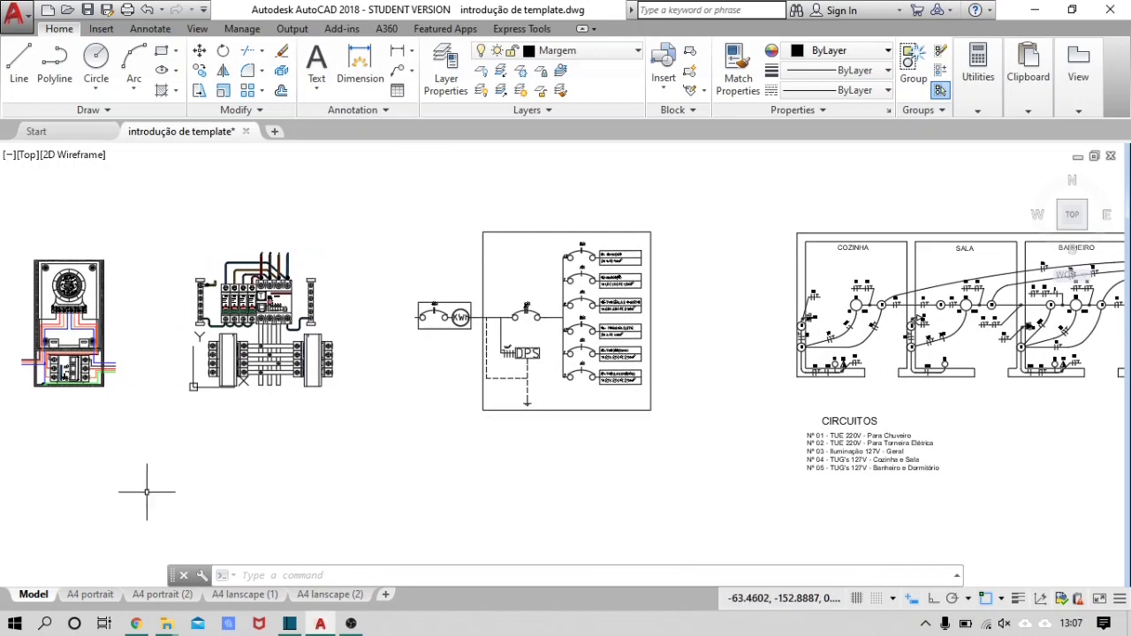
Step: View the A4 portrait and A4 portrait (2) layouts, each zoomed to extents
left_click(102, 597)
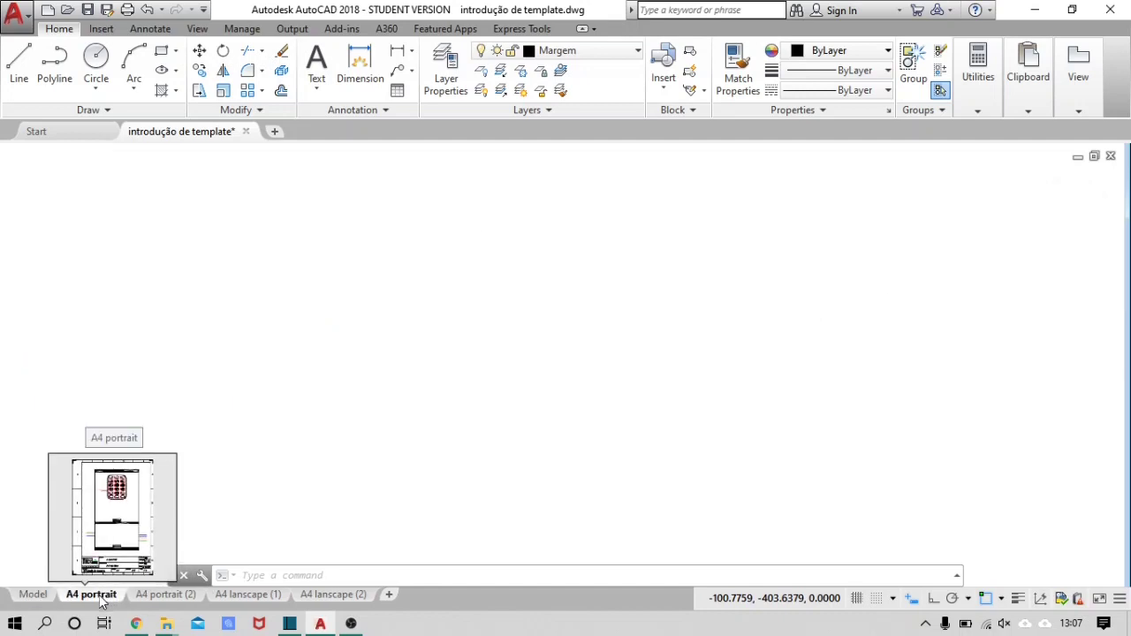
middle_click(234, 347)
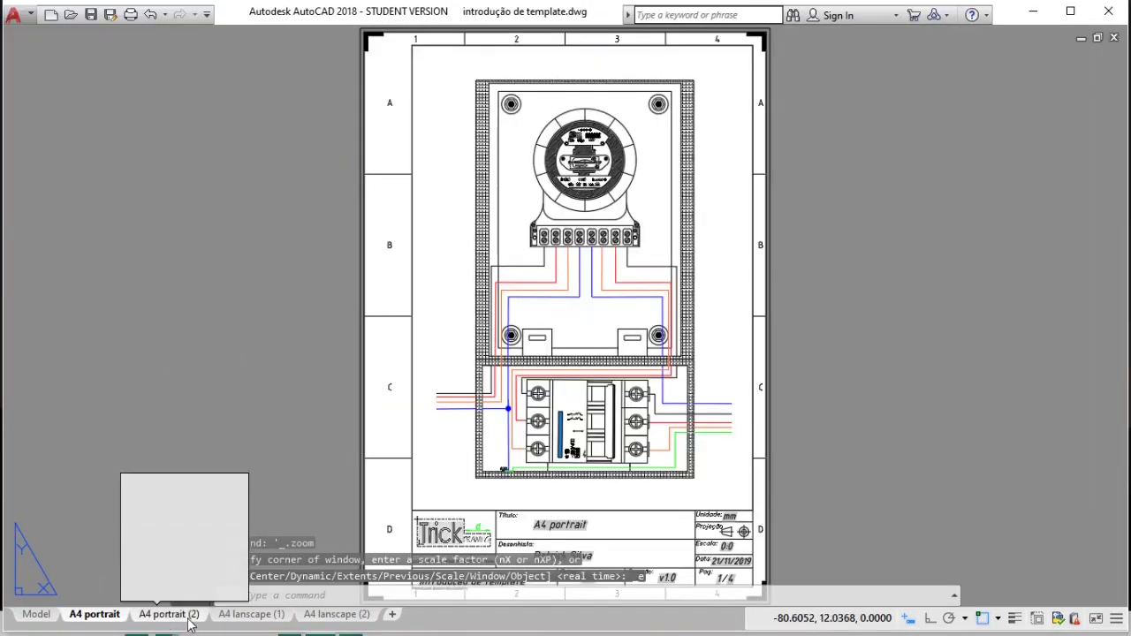
left_click(185, 614)
middle_click(936, 346)
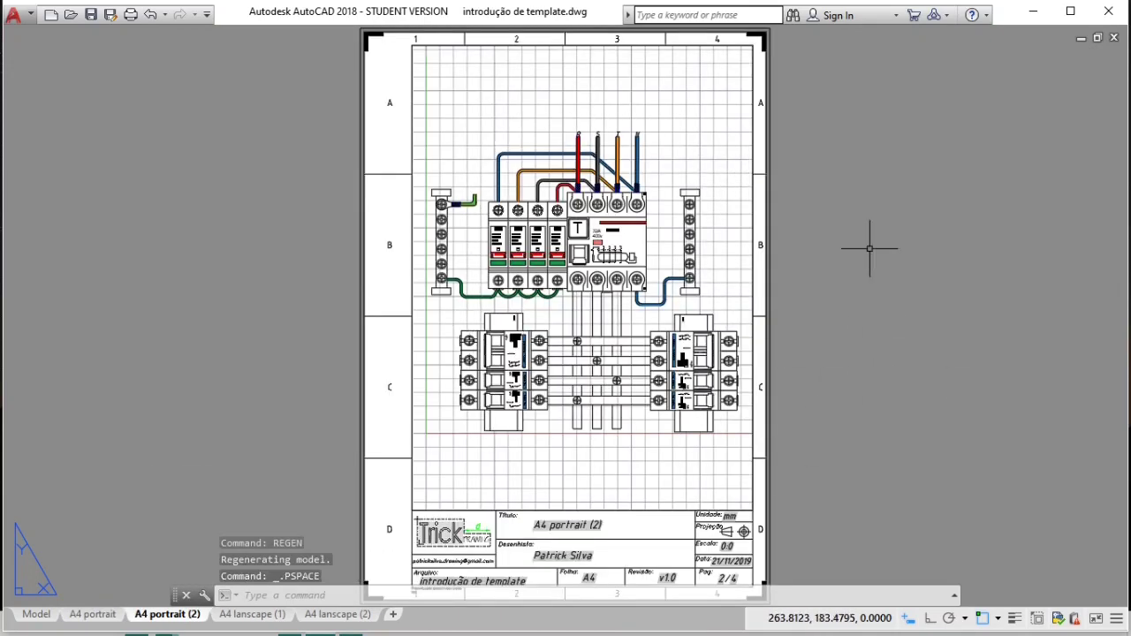
Step: View both A4 lanscape layouts zoomed to extents, checking the page 4/4 title block
left_click(252, 614)
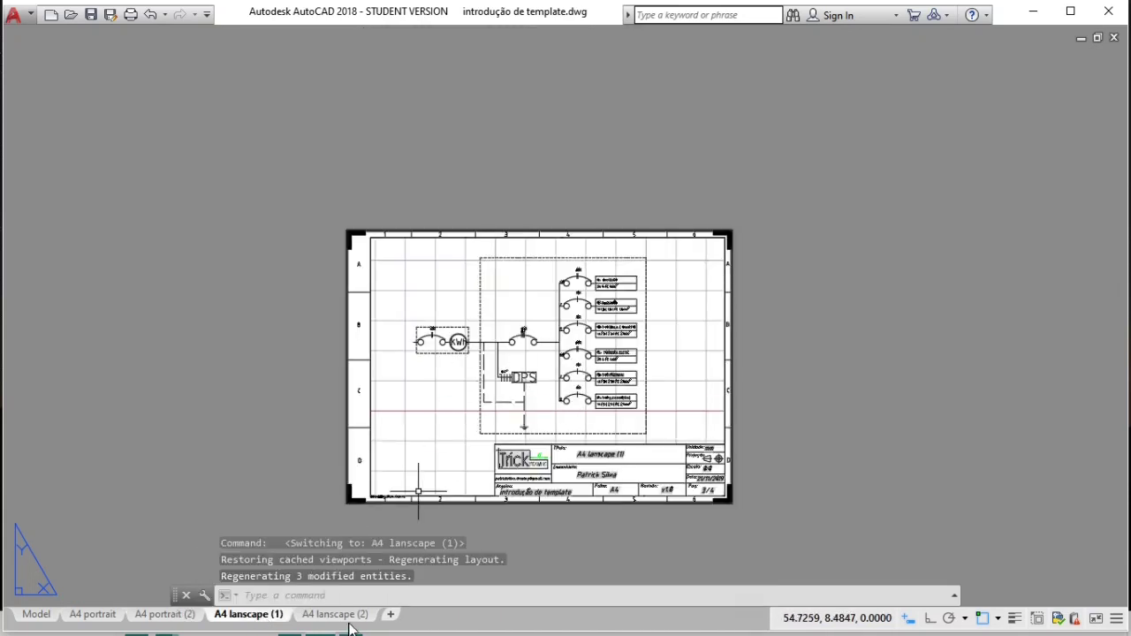
middle_click(724, 395)
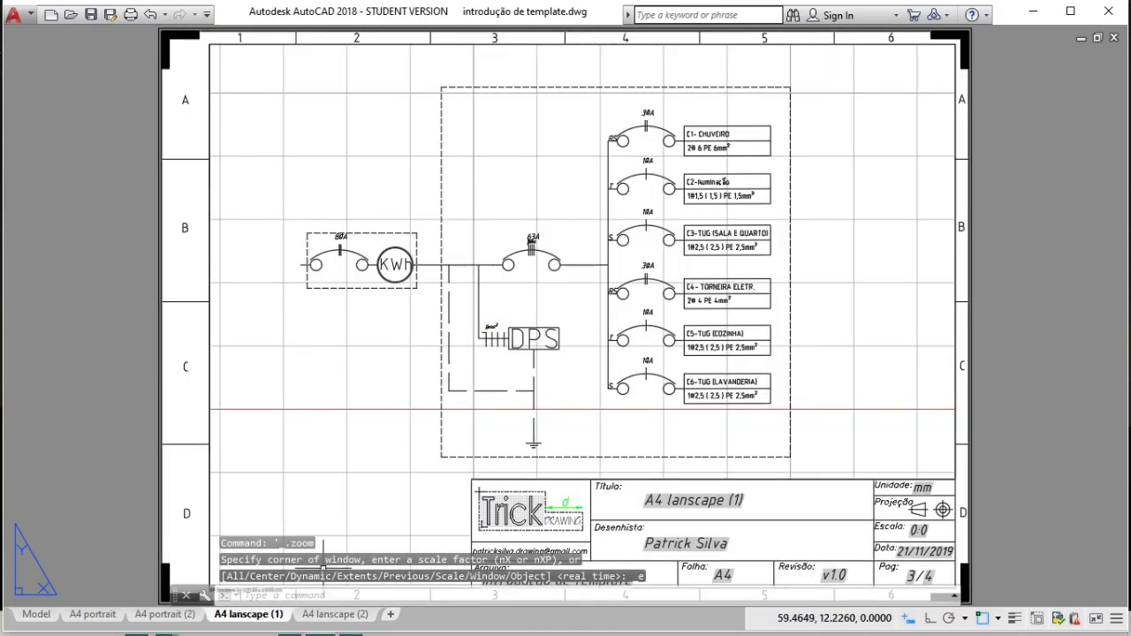
left_click(334, 614)
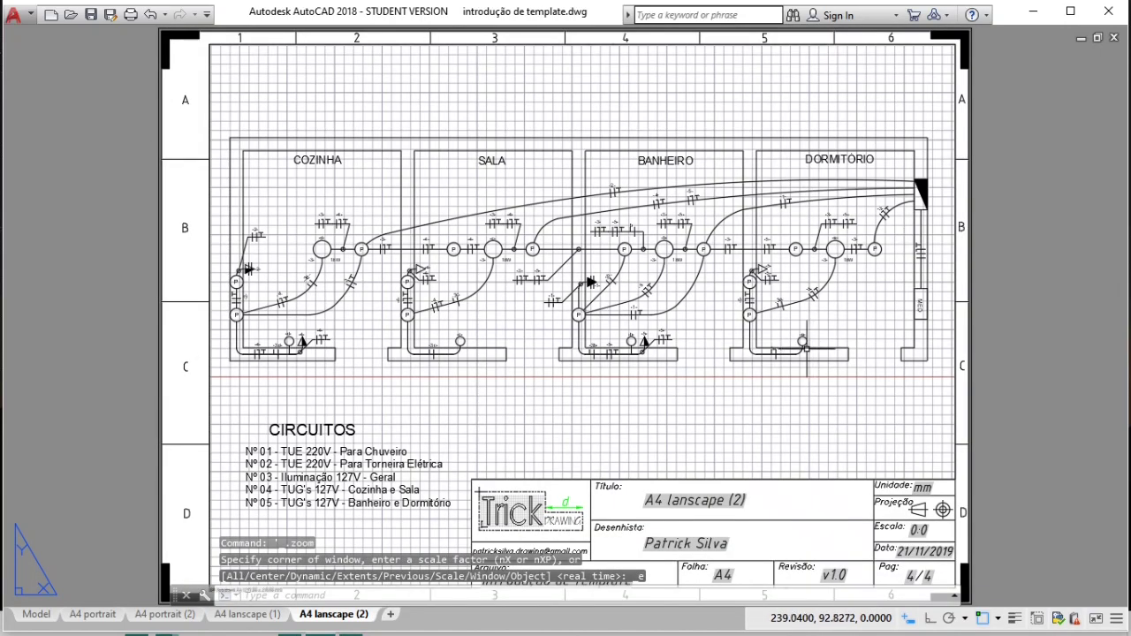
middle_click(812, 349)
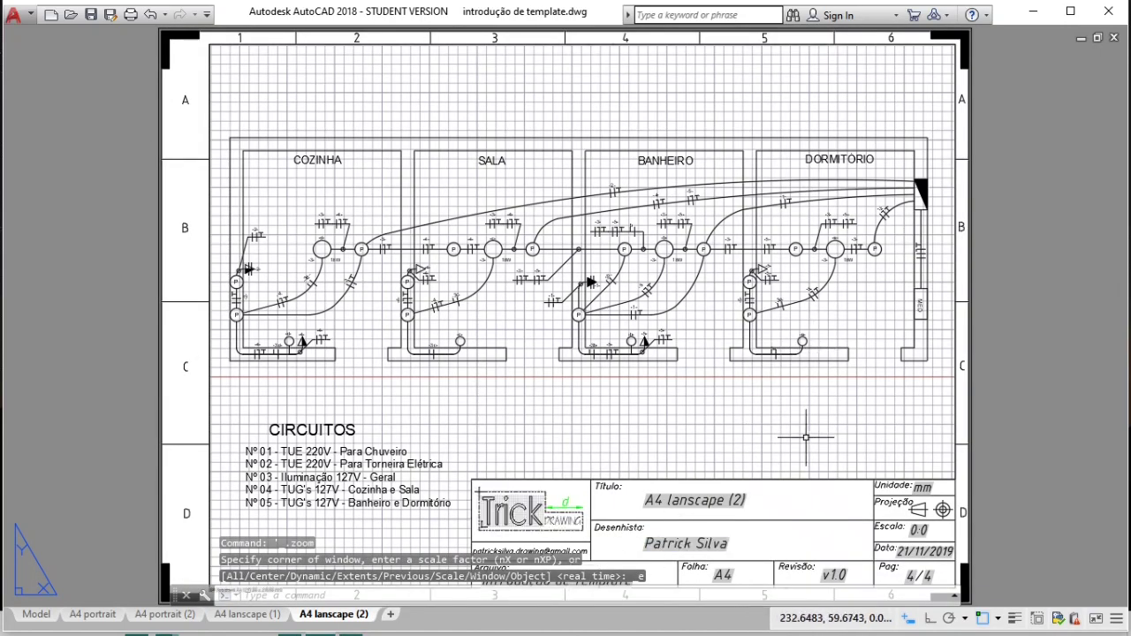
middle_click_drag(1030, 473, 1027, 417)
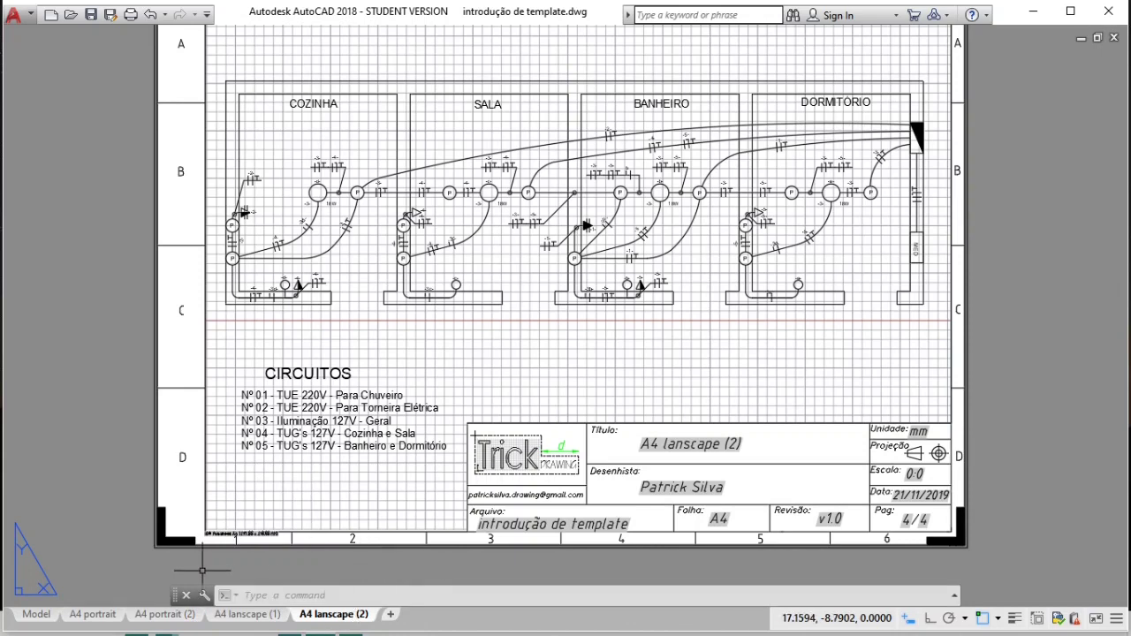
left_click(94, 614)
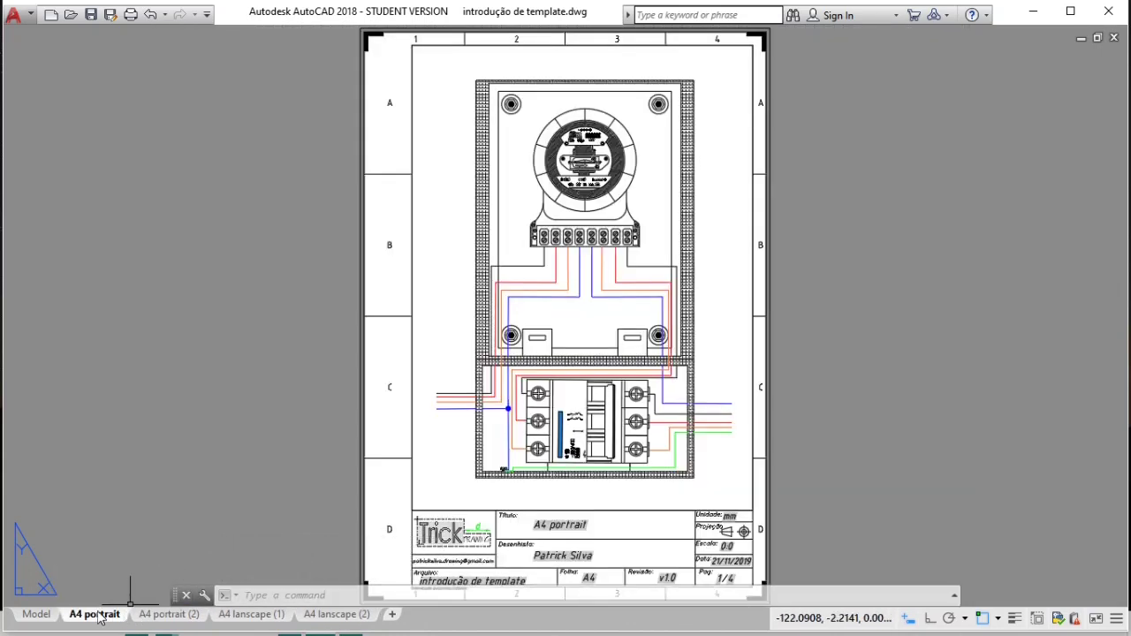
Step: Rename the A4 portrait layout to 'medidor de energia'
double_click(100, 616)
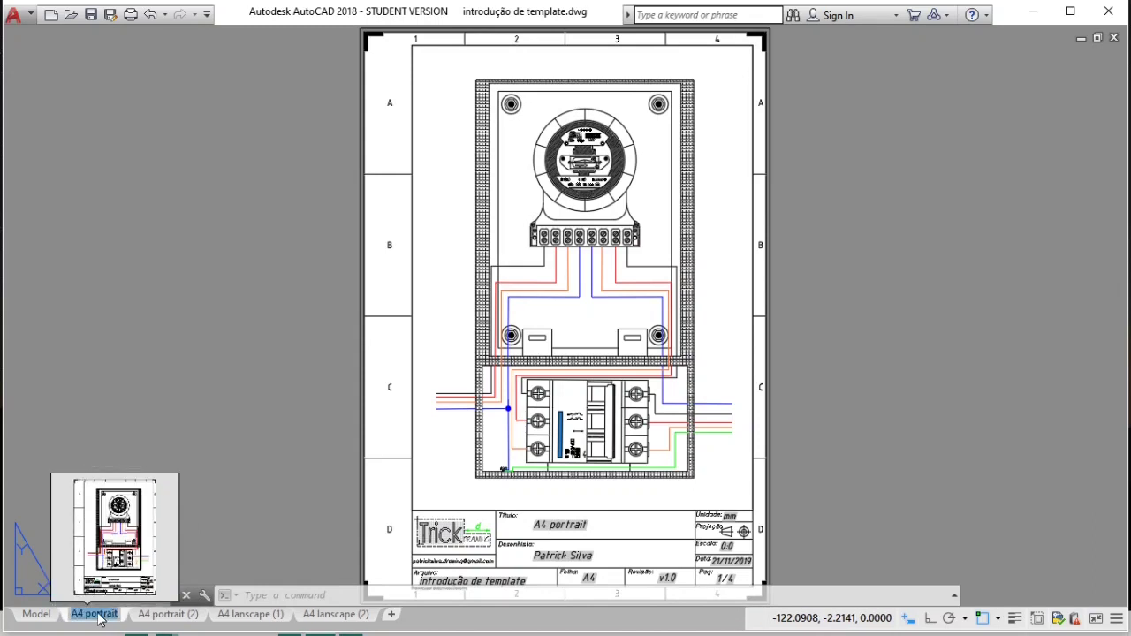
type("medidor")
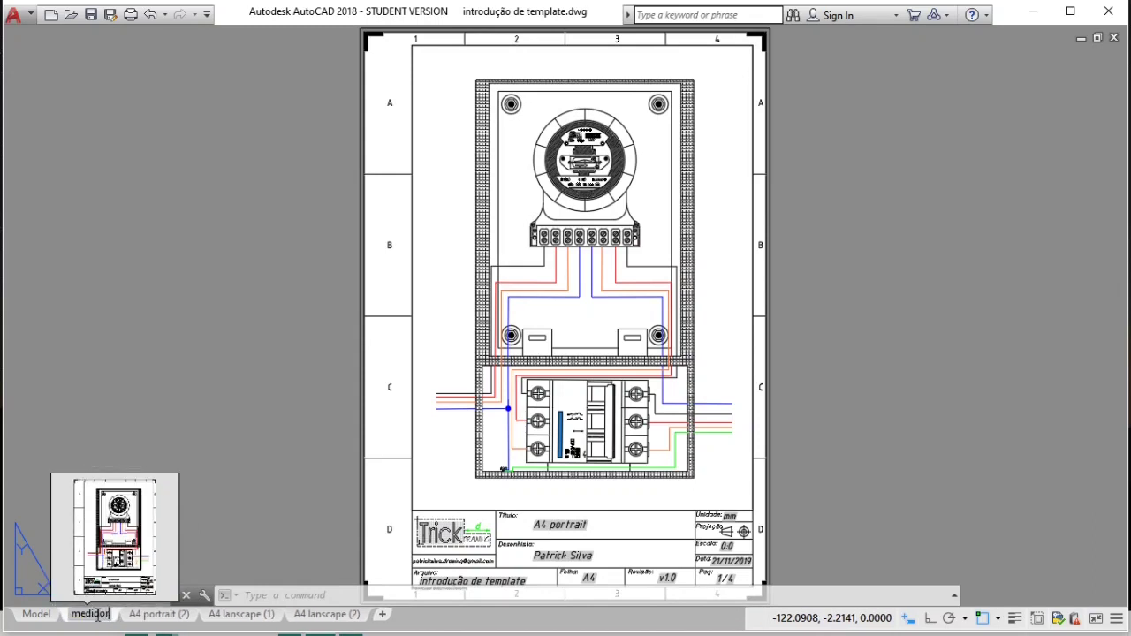
type(" de ener")
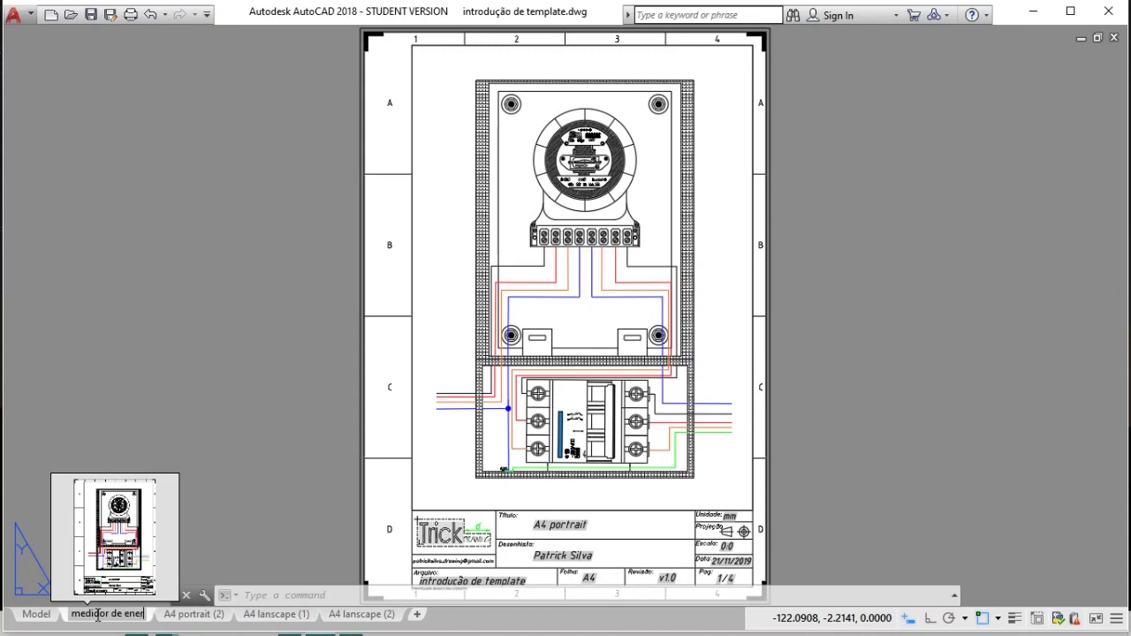
type("gia")
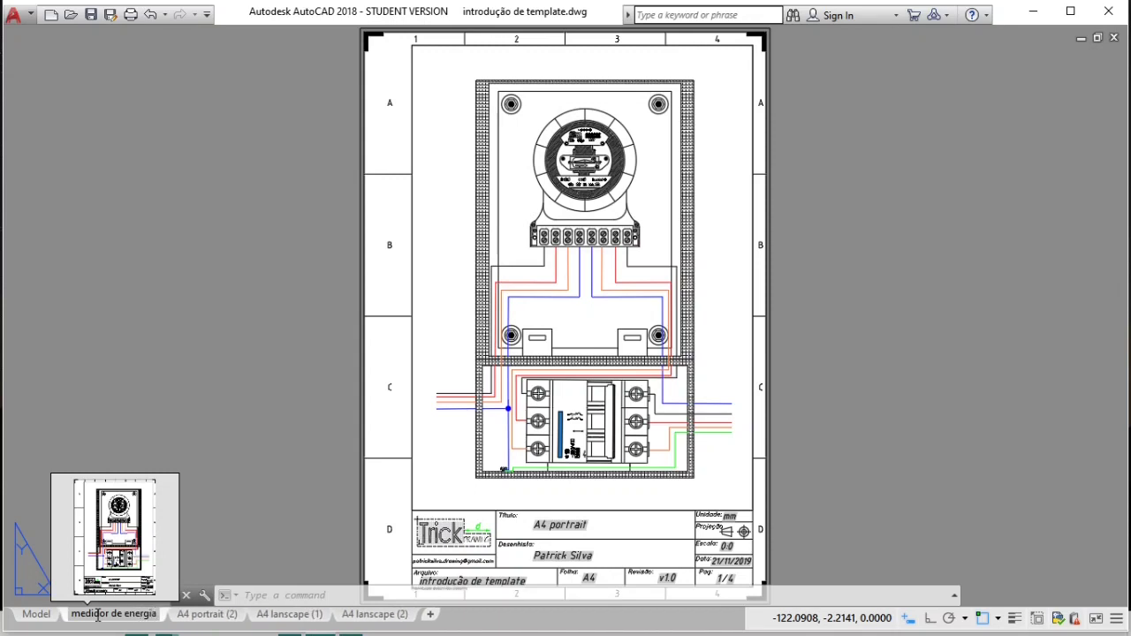
key("Return")
Step: Regenerate so the title block's Título field shows medidor de energia
left_click(890, 450)
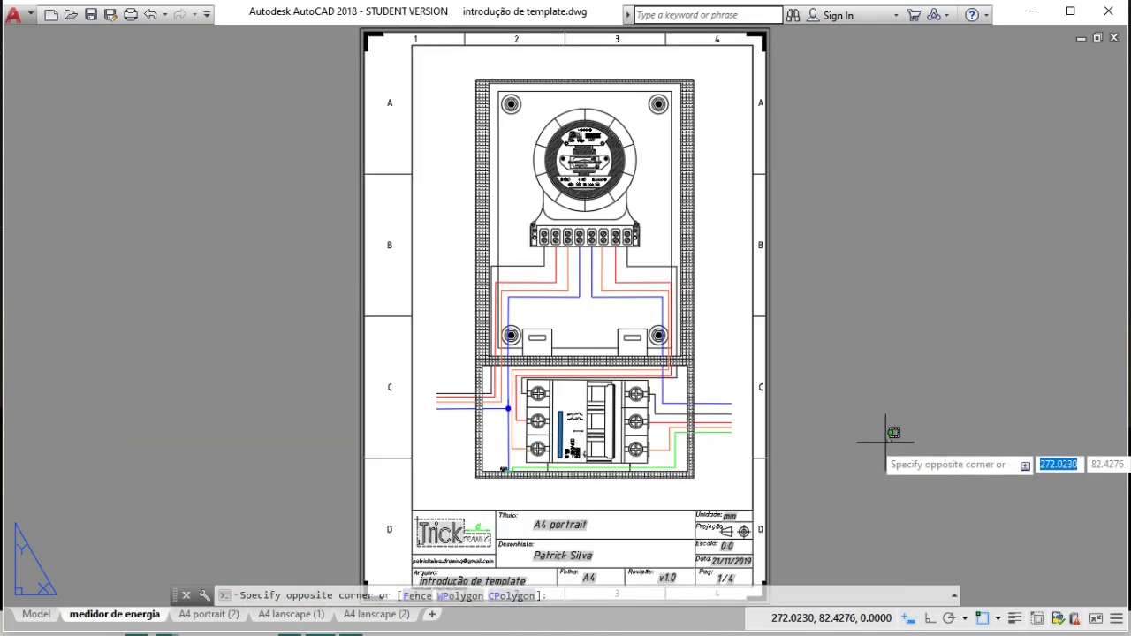
middle_click_drag(890, 450, 871, 368)
scroll(778, 430, "up", 3)
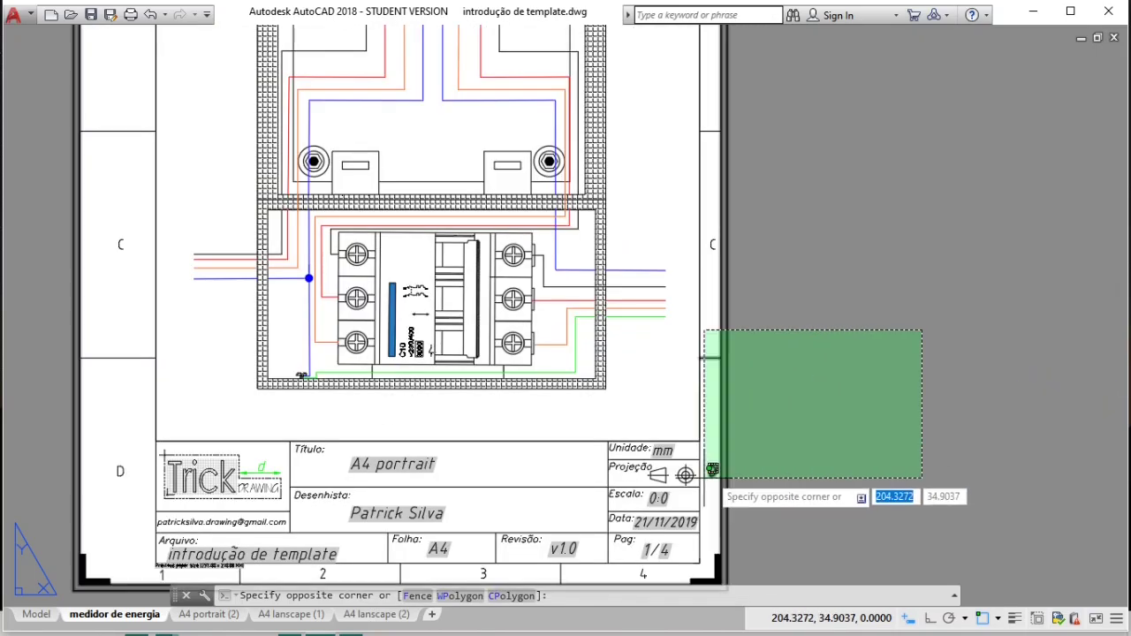
middle_click_drag(583, 538, 652, 469)
left_click(808, 453)
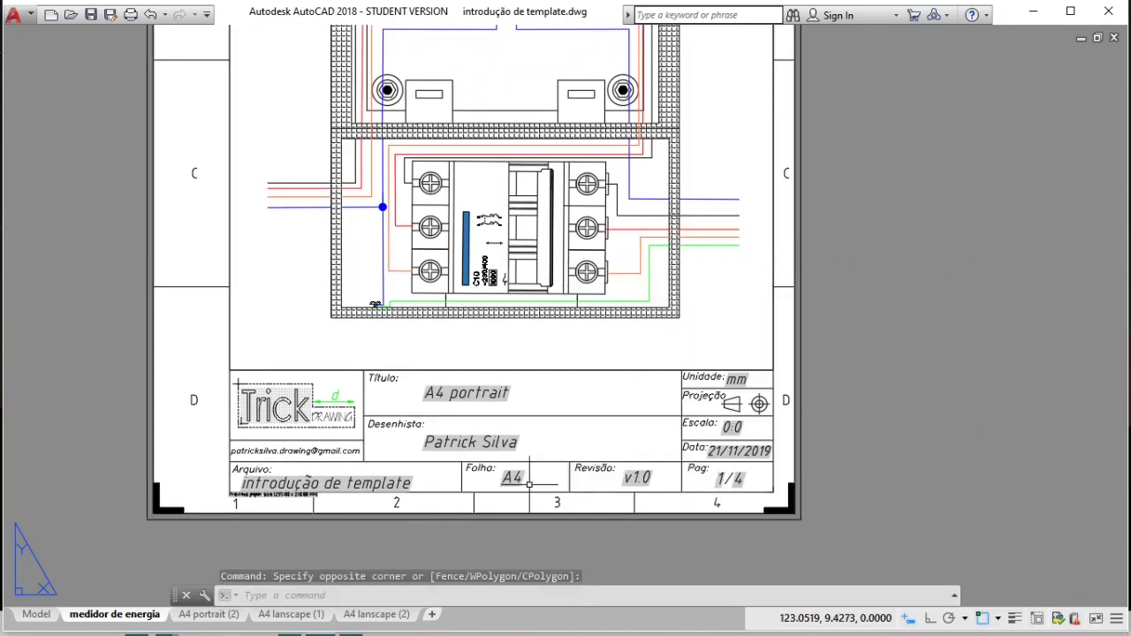
type("regen")
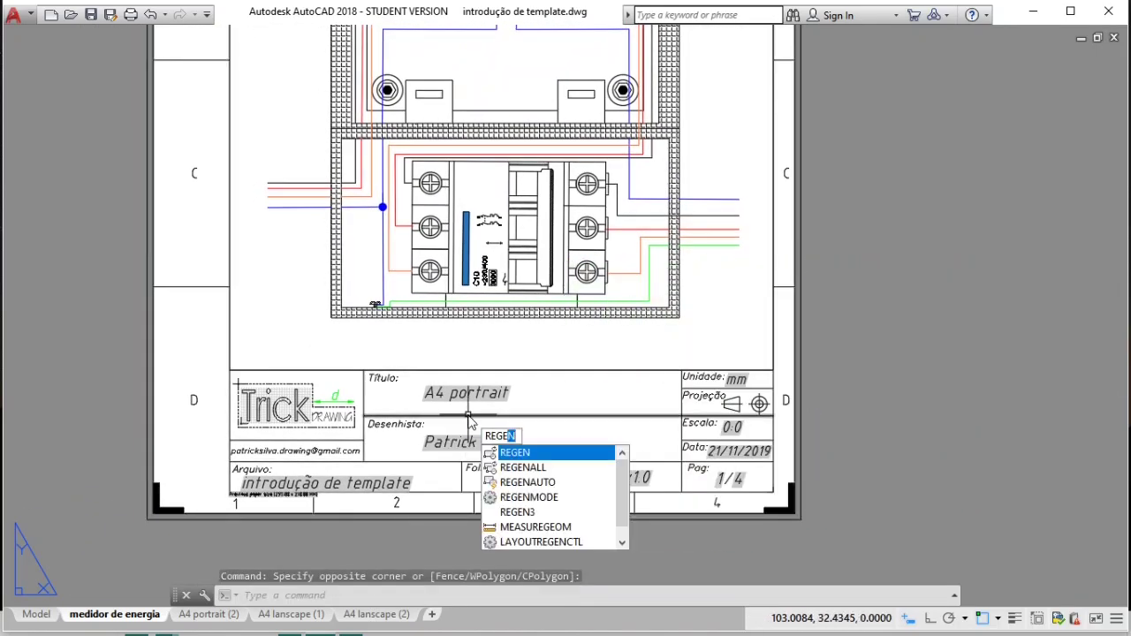
key("Return")
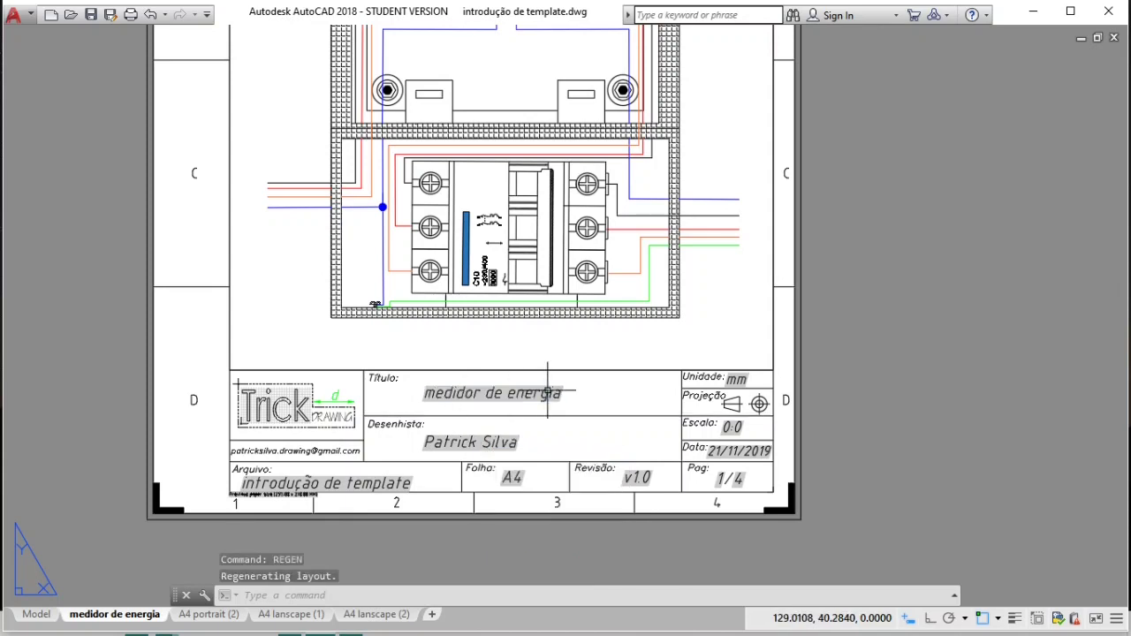
left_click(189, 618)
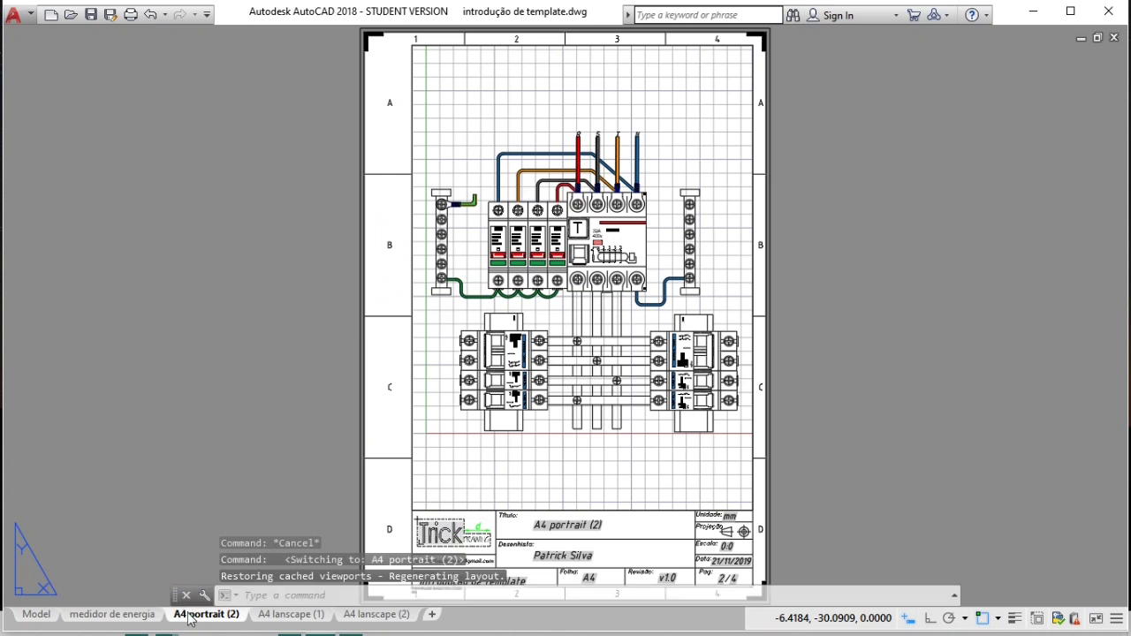
Step: Rename the A4 portrait (2) layout to 'QDLF'
double_click(189, 618)
key("BackSpace")
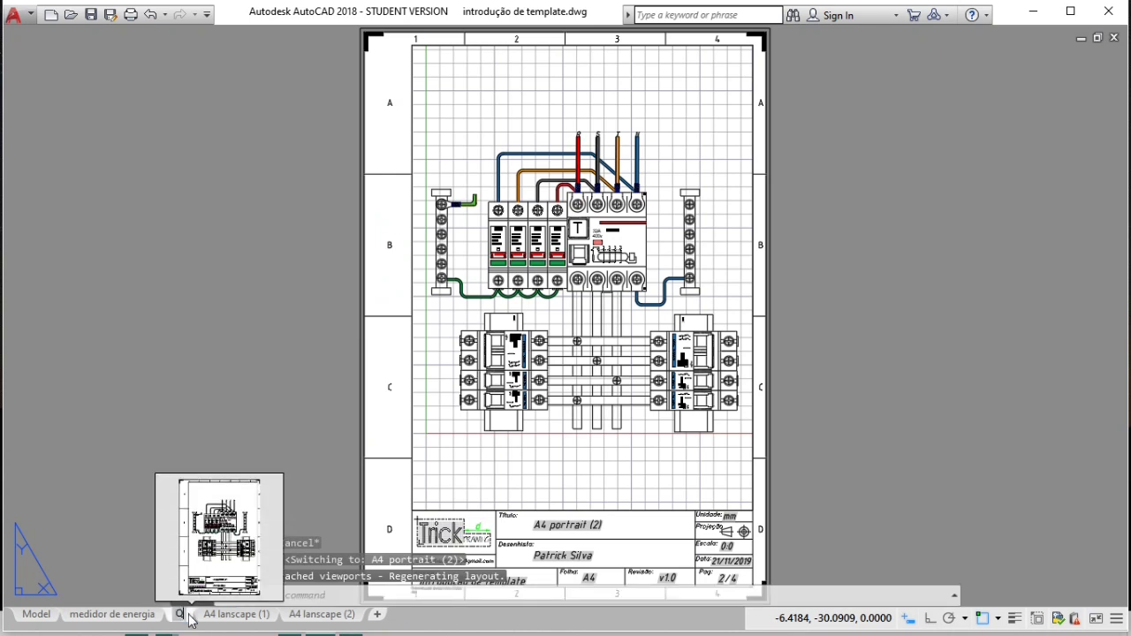
type("DL")
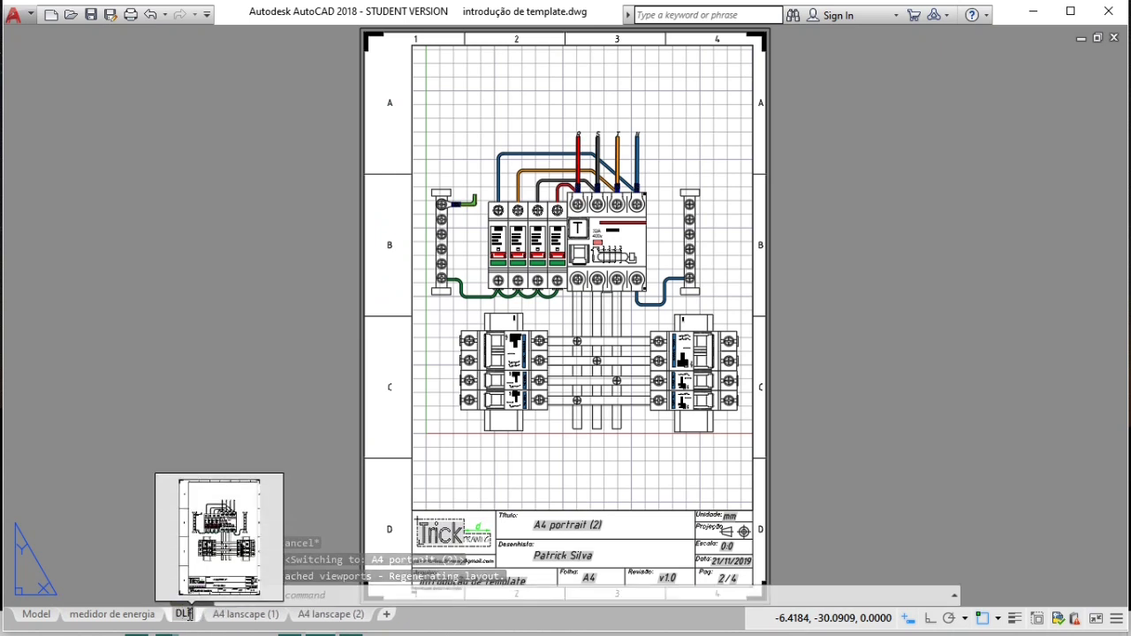
key("BackSpace")
key("BackSpace")
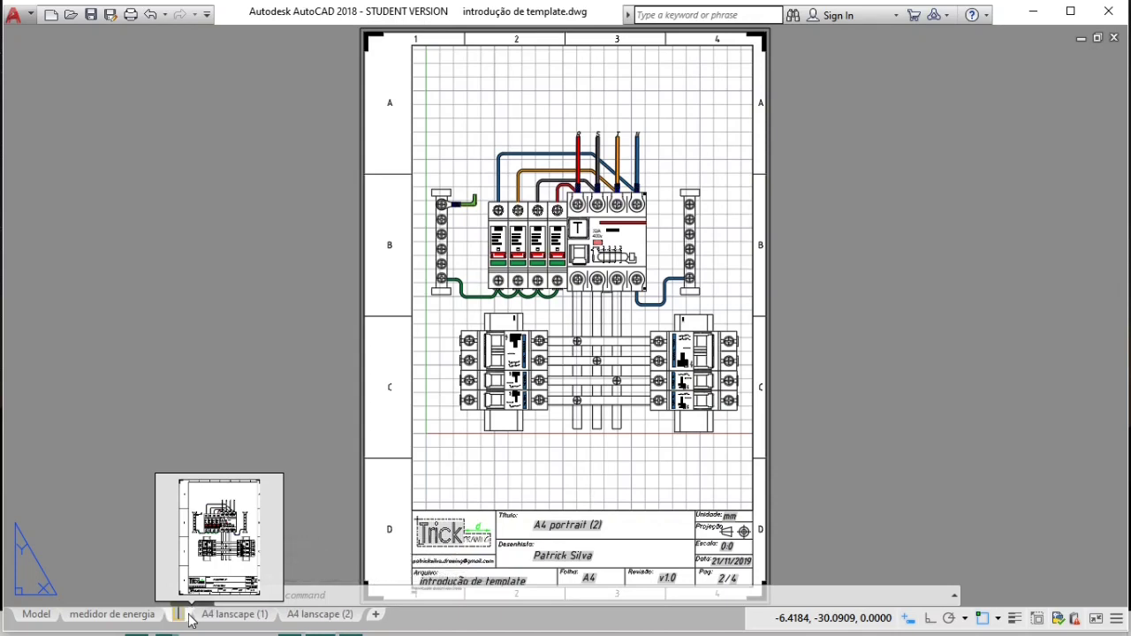
type("QDLF")
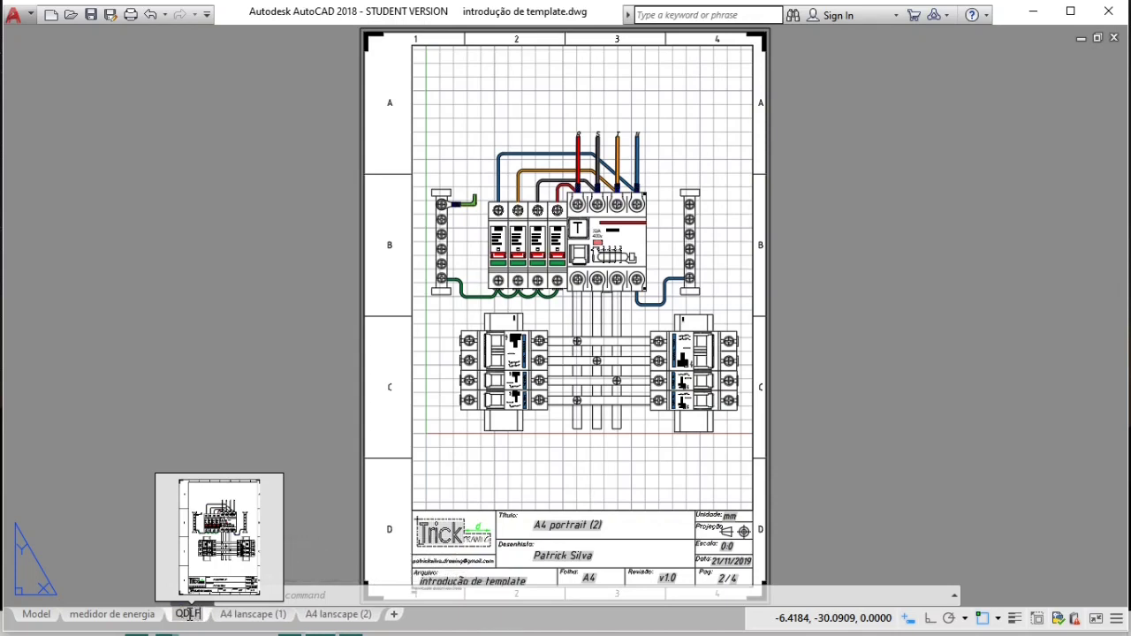
key("Return")
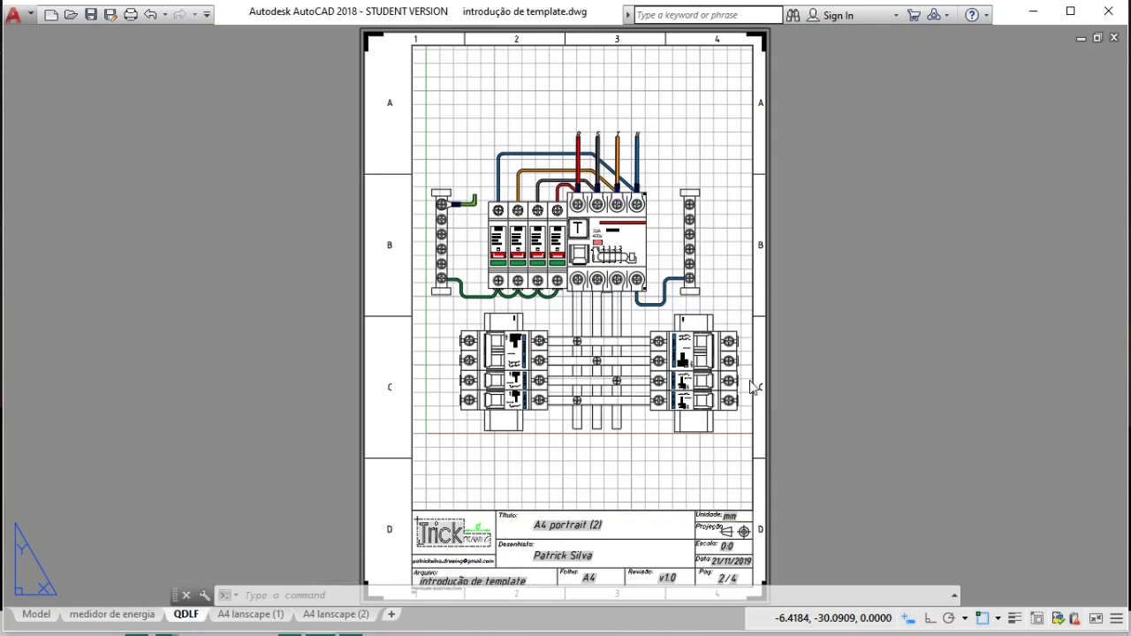
Step: Regenerate so the QDLF title block reads QDLF
left_click(878, 435)
left_click(846, 338)
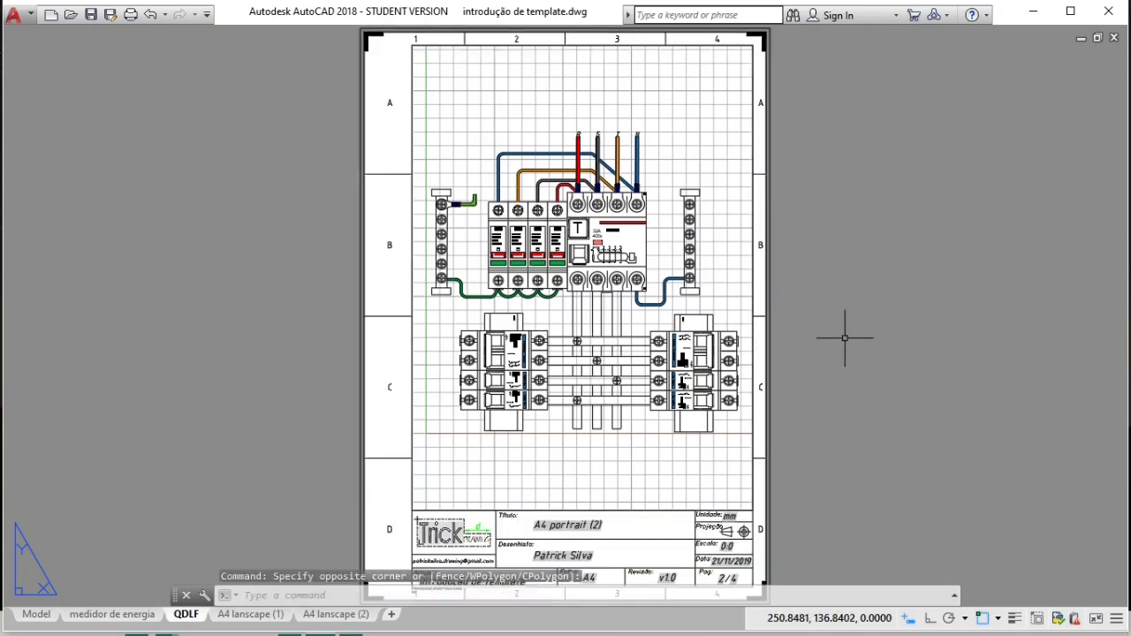
type("REGEN")
key("Return")
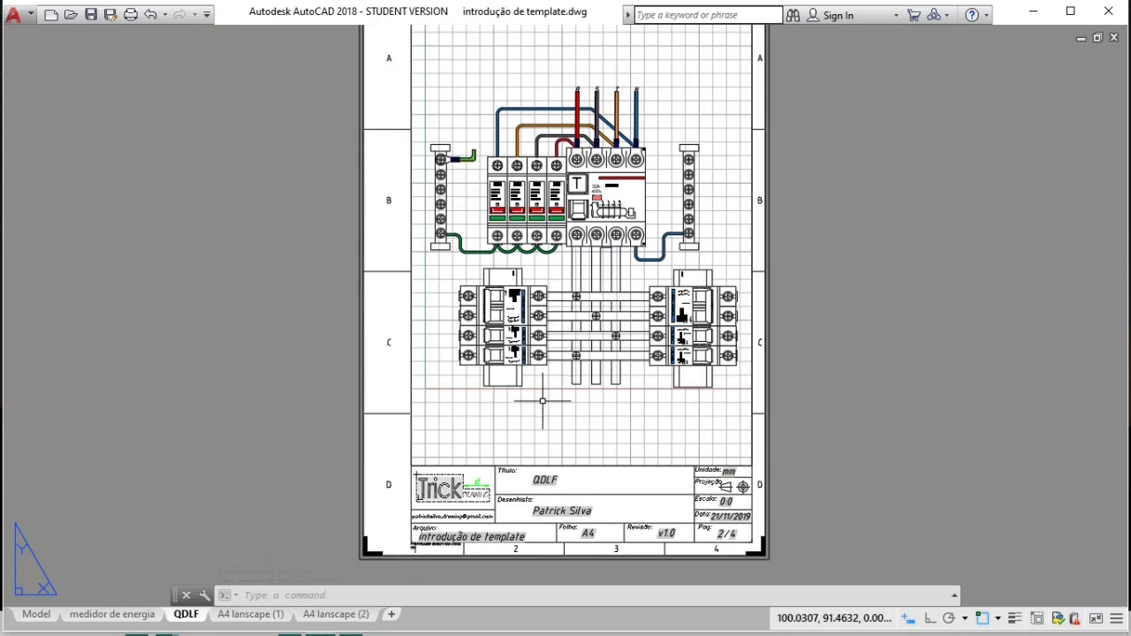
left_click(99, 614)
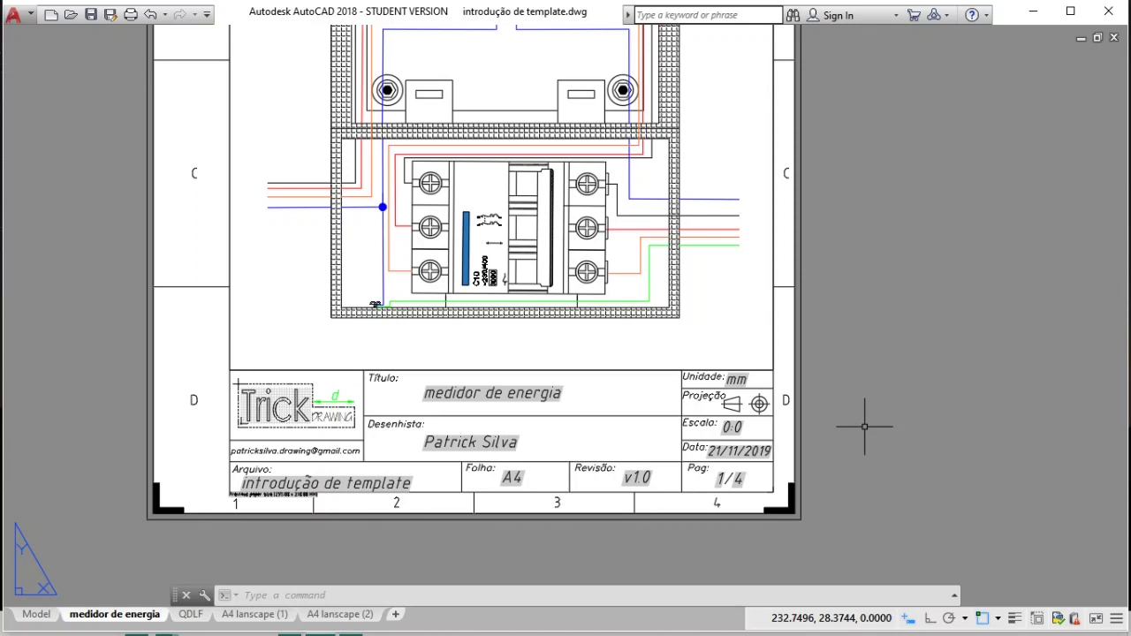
Step: Open the drawing properties with DWGPROPS and review the General and Custom tabs
type("dw")
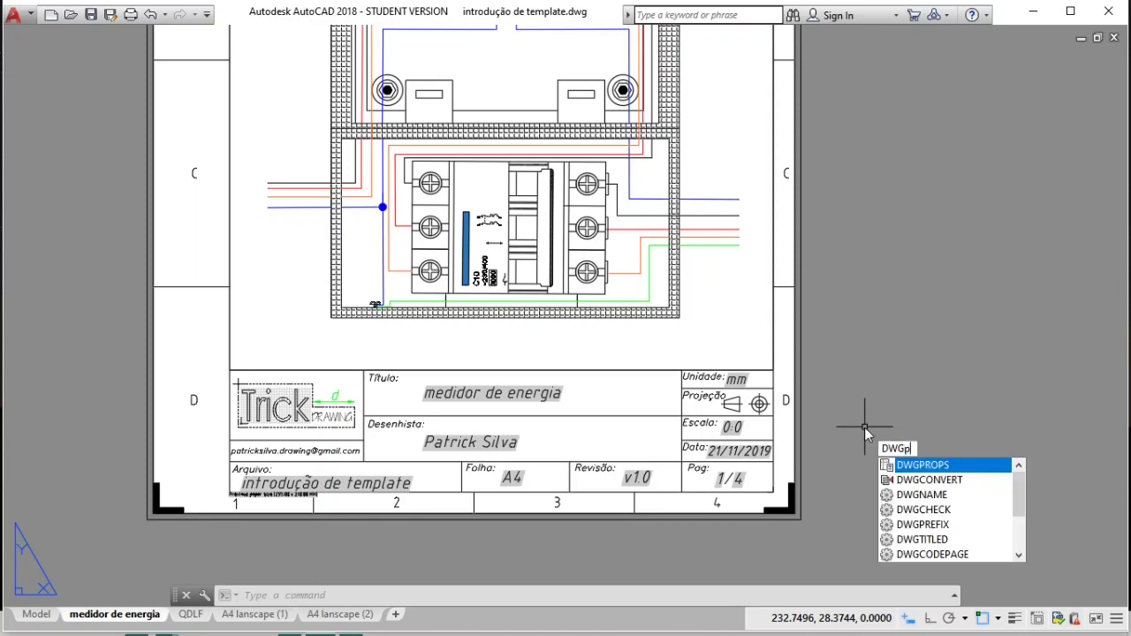
type("props")
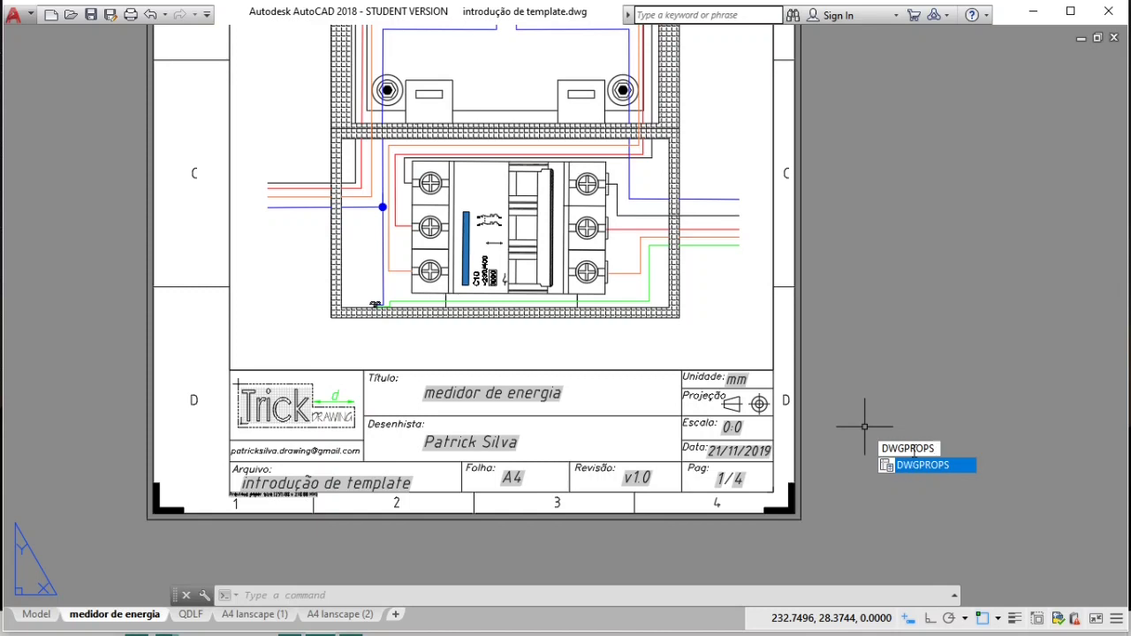
key("Return")
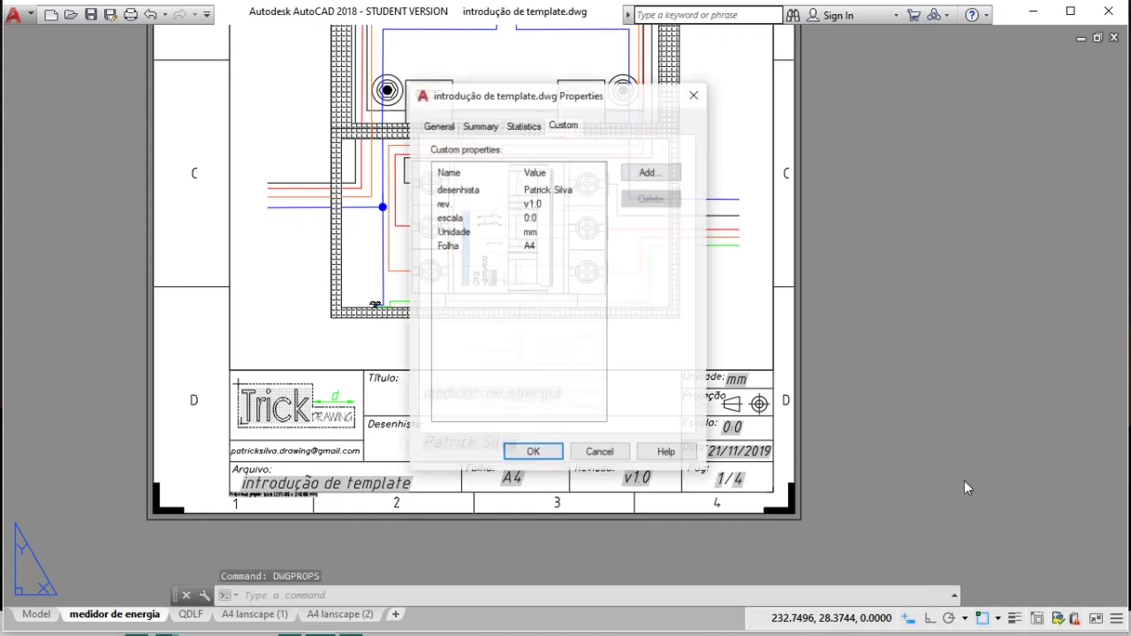
left_click(439, 128)
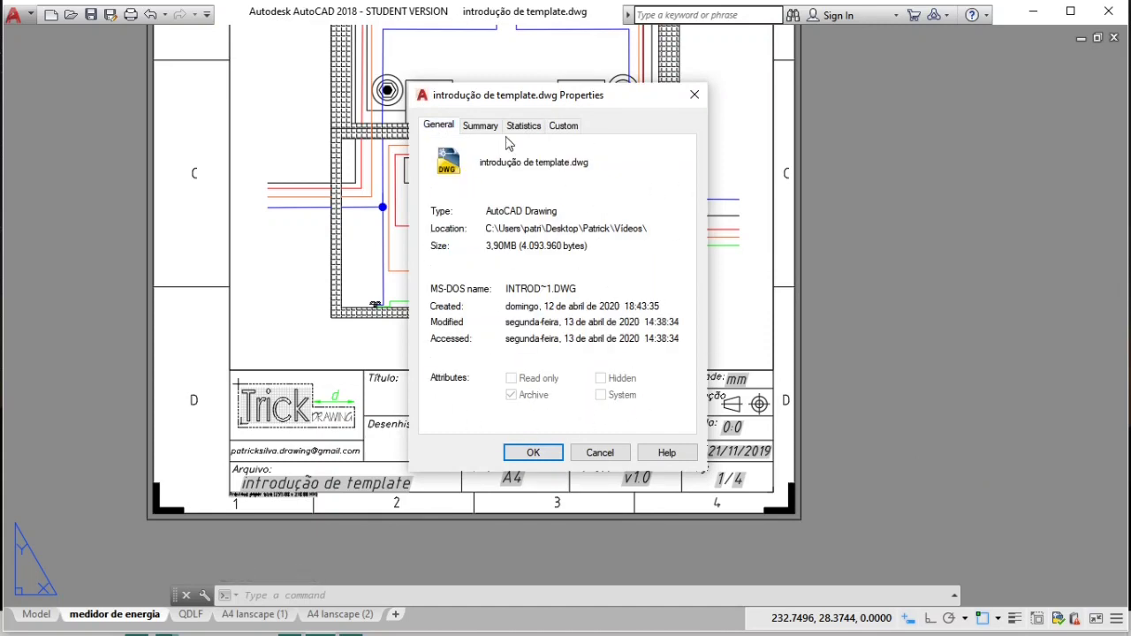
left_click(563, 129)
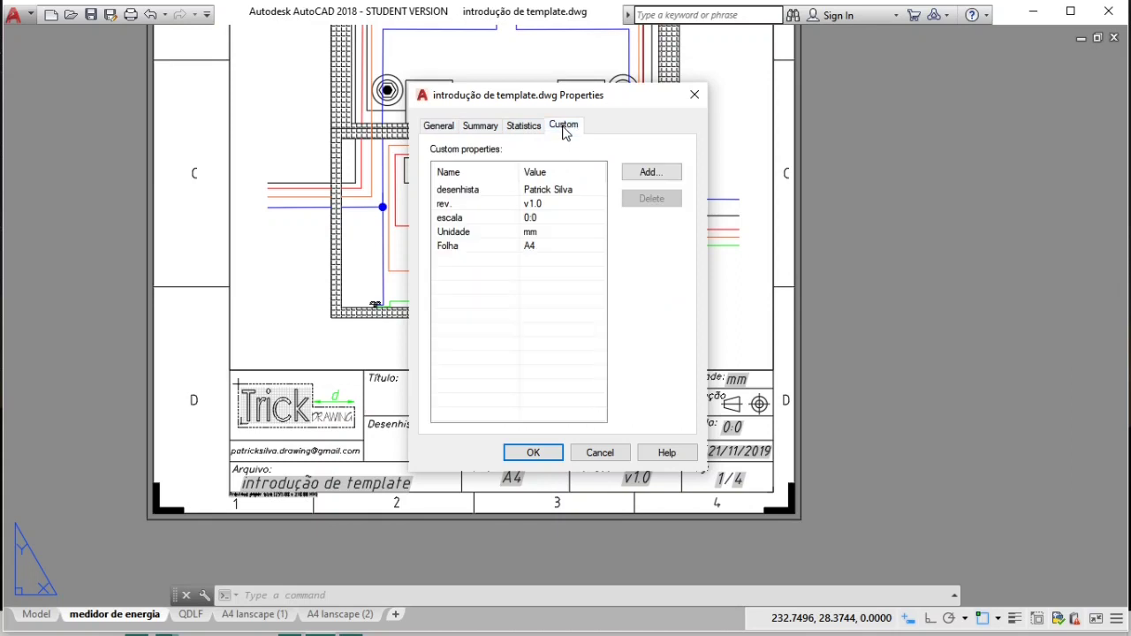
Step: Set custom properties: desenhista to the designer name, rev. v2.5, escala X:X, Unidade m
double_click(581, 192)
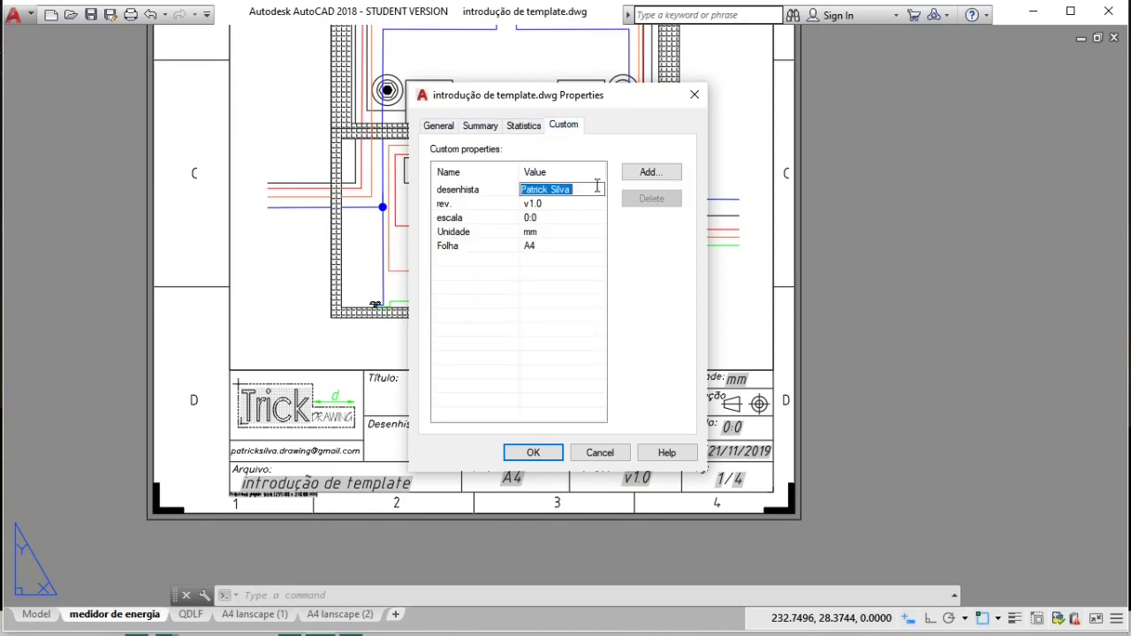
key("BackSpace")
key("Tab")
left_click(576, 202)
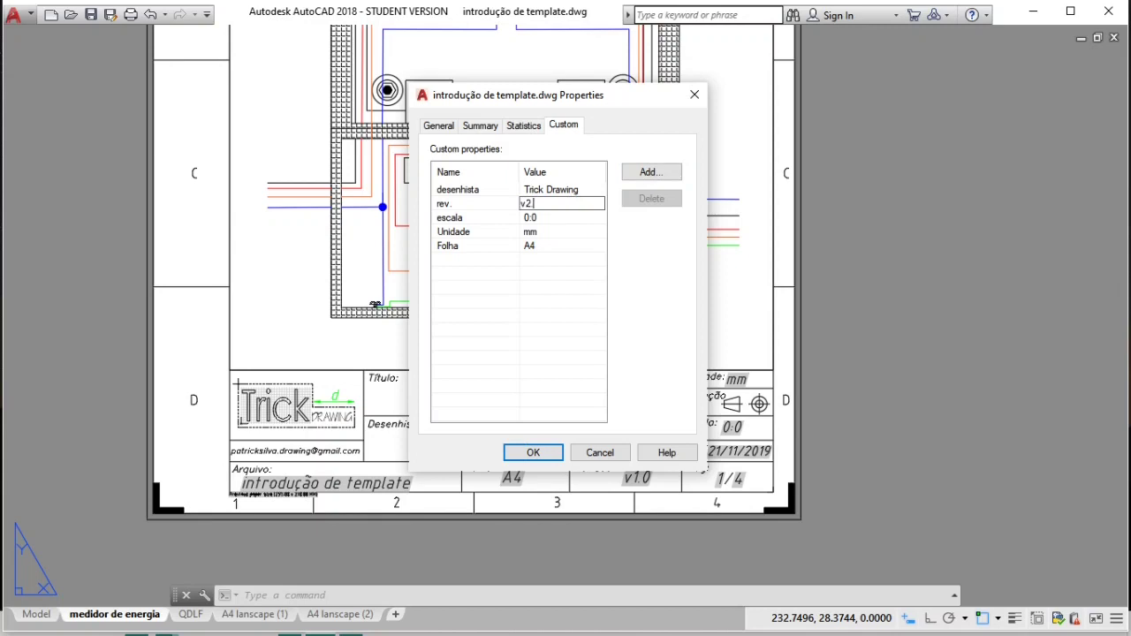
left_click(567, 218)
type("X:X")
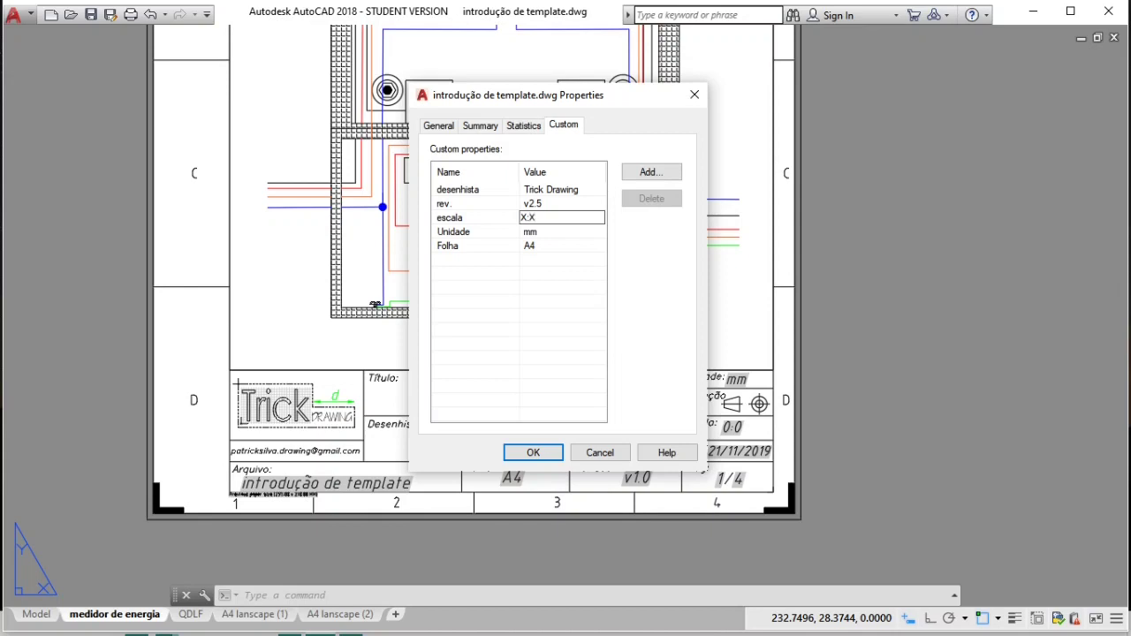
left_click(553, 232)
type("M")
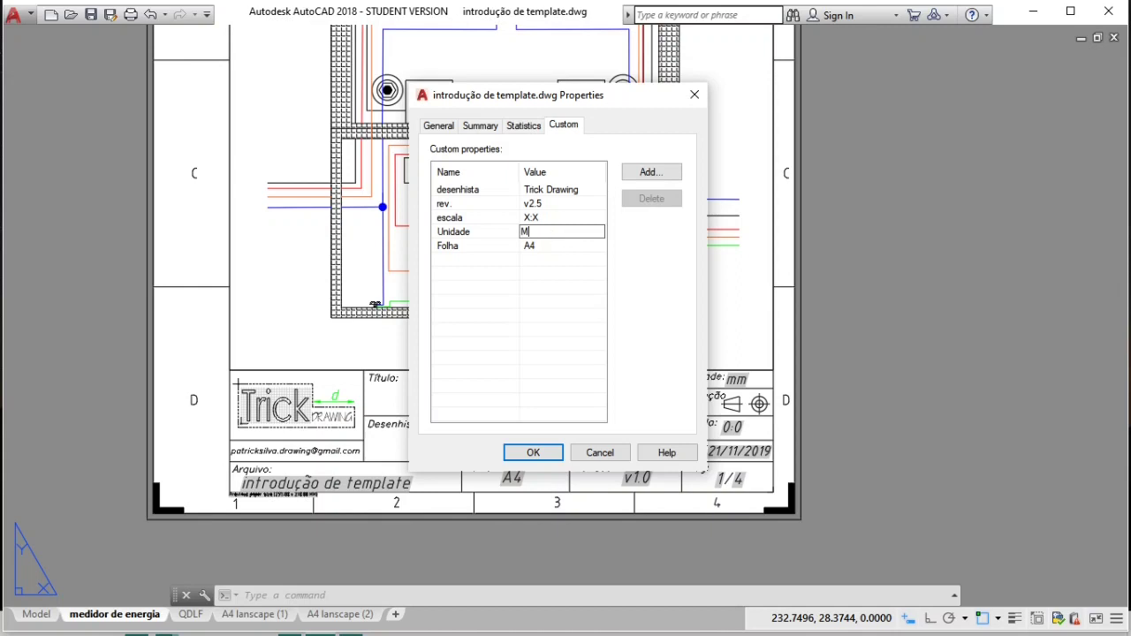
key("BackSpace")
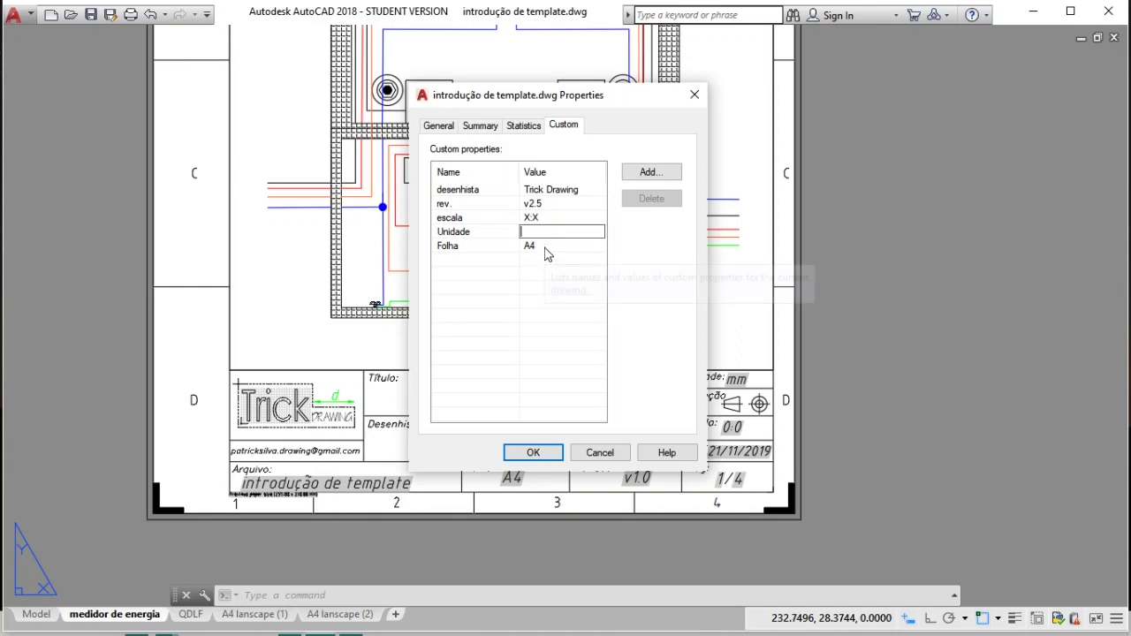
type("m")
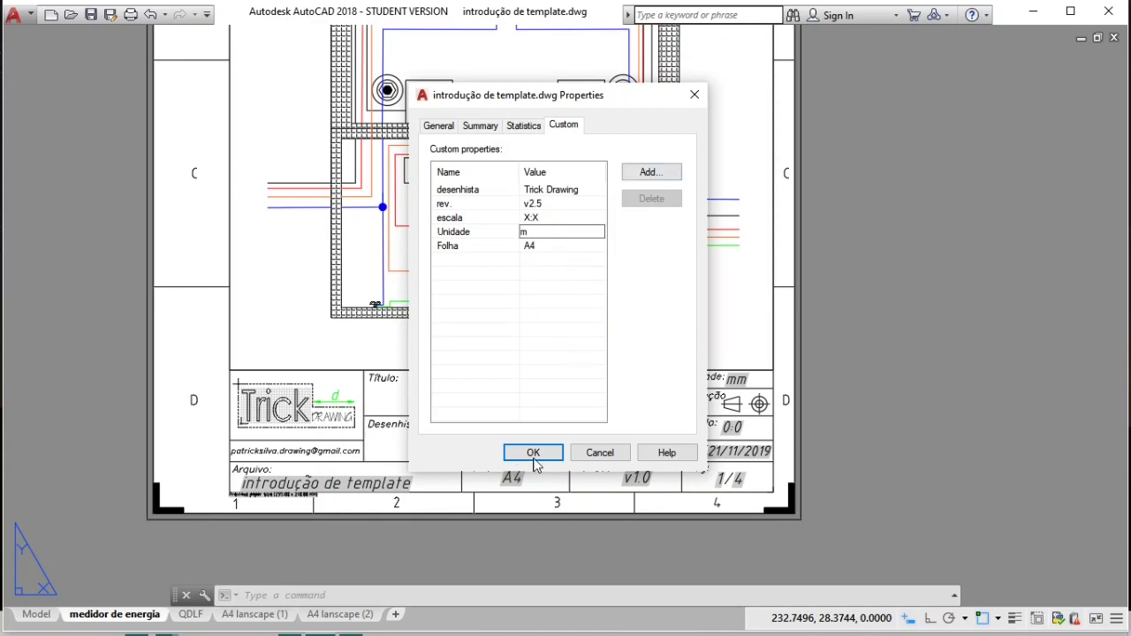
left_click(534, 454)
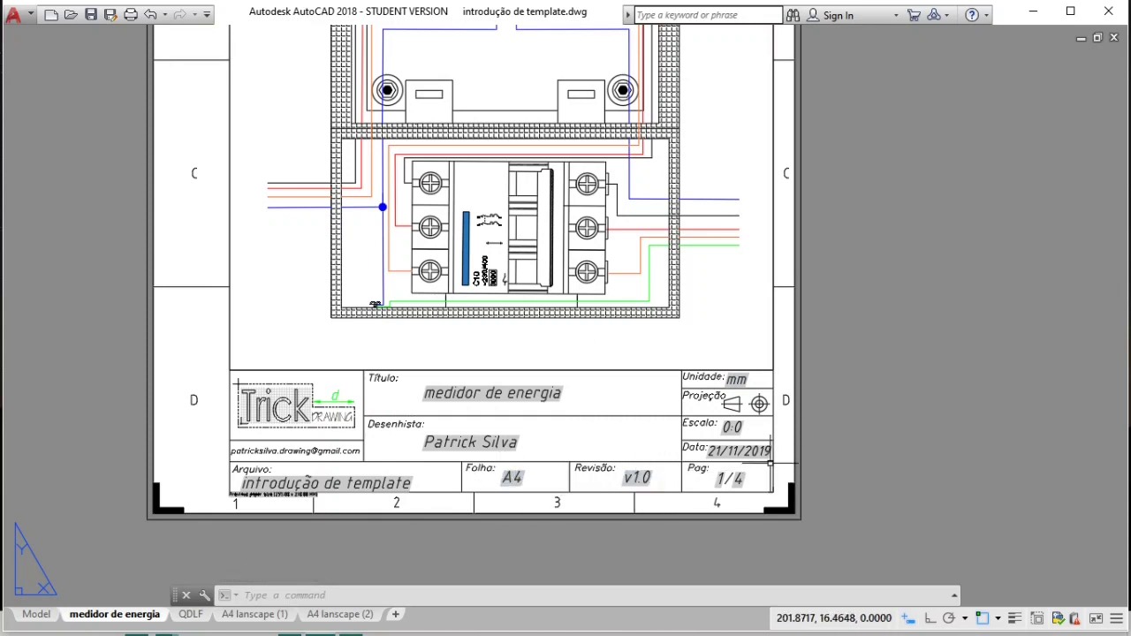
Step: Regenerate and check the QDLF title block now shows v2.5, X:X and m
type("regen")
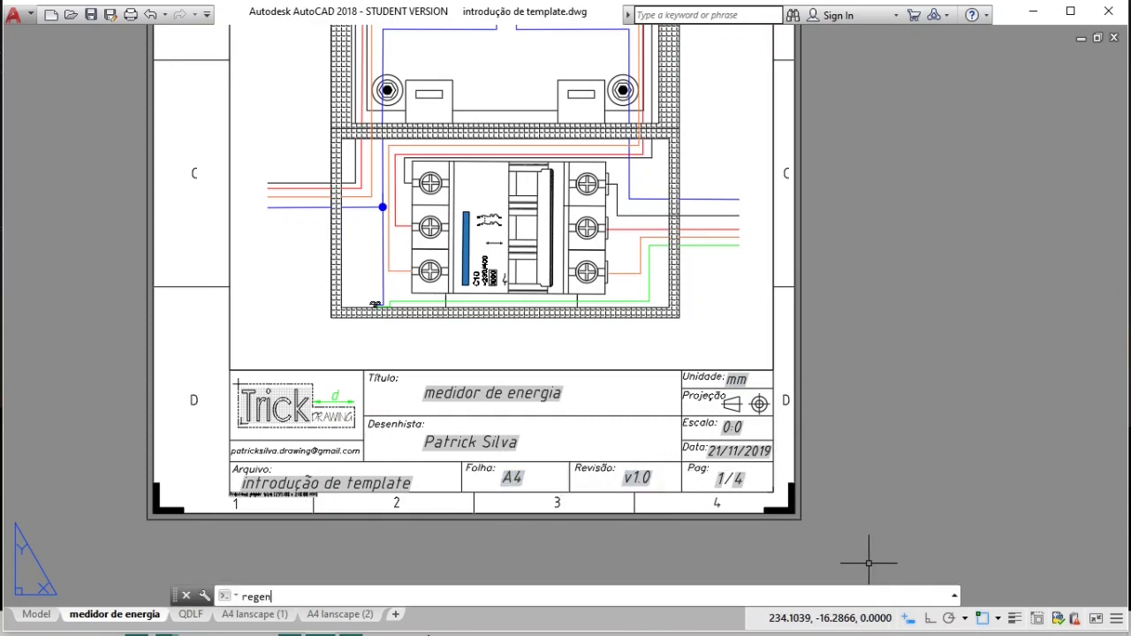
key("Return")
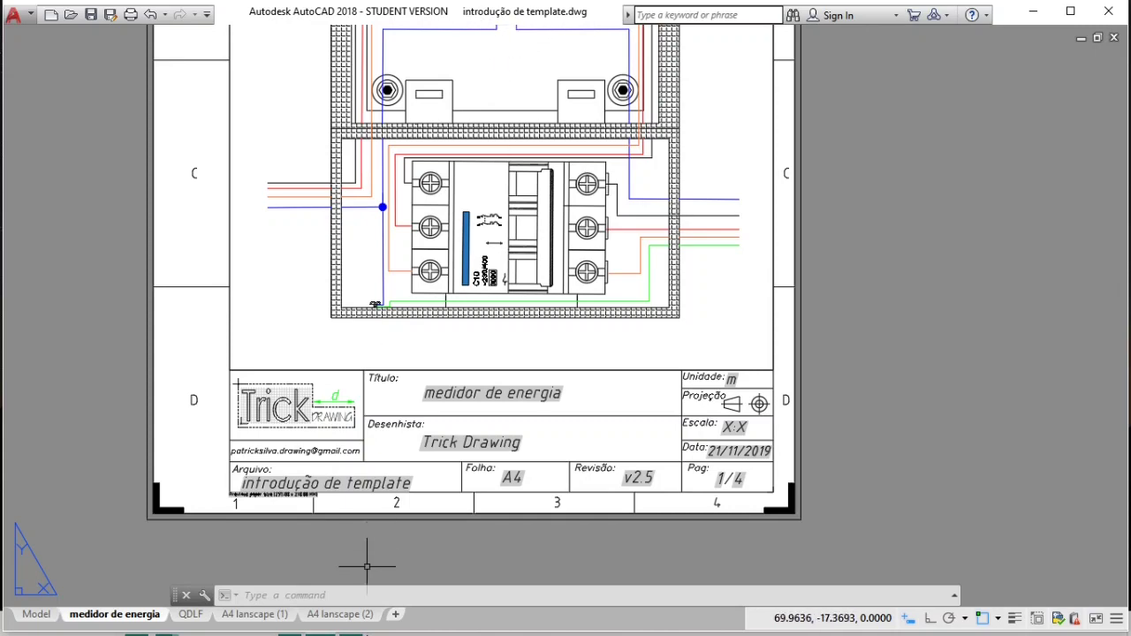
left_click(190, 614)
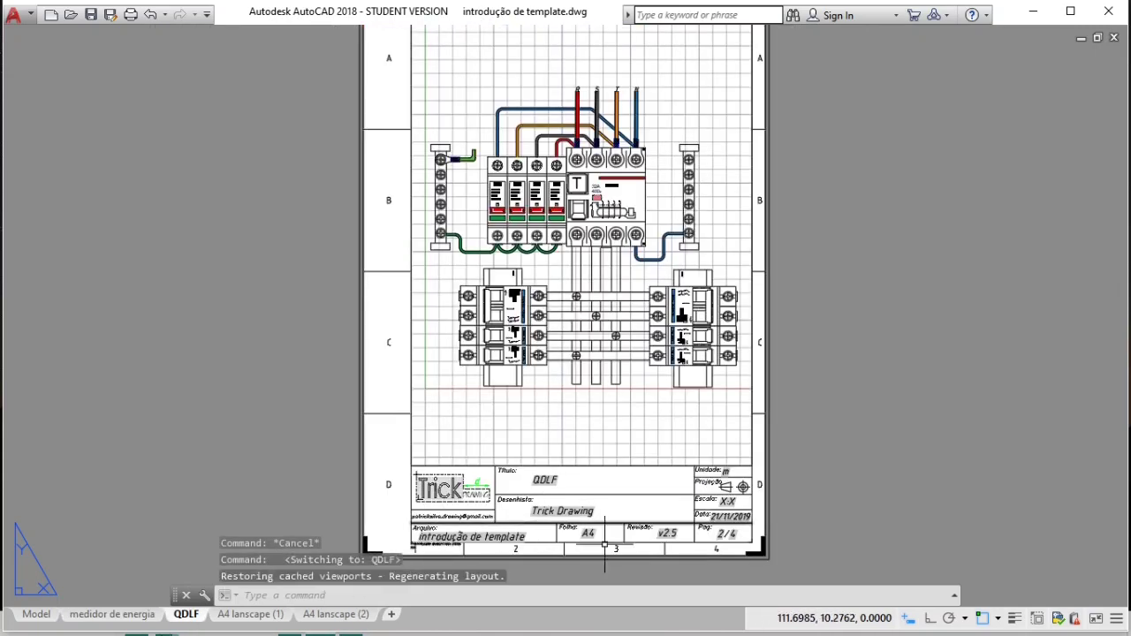
scroll(783, 492, "up", 2)
scroll(775, 415, "up", 1)
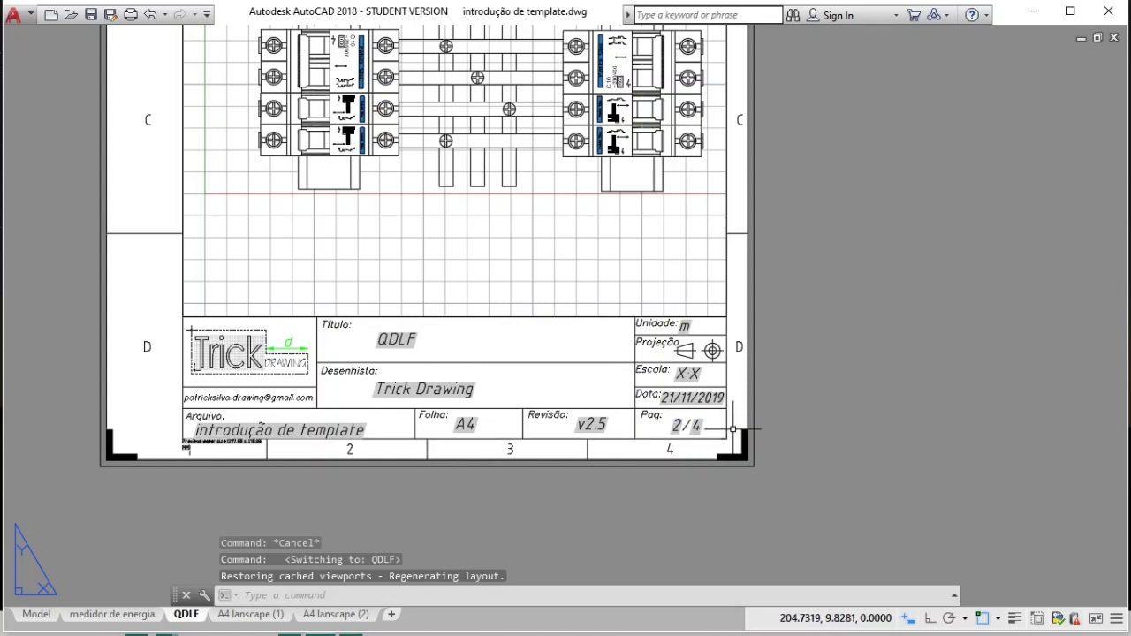
scroll(699, 425, "up", 2)
scroll(662, 425, "up", 2)
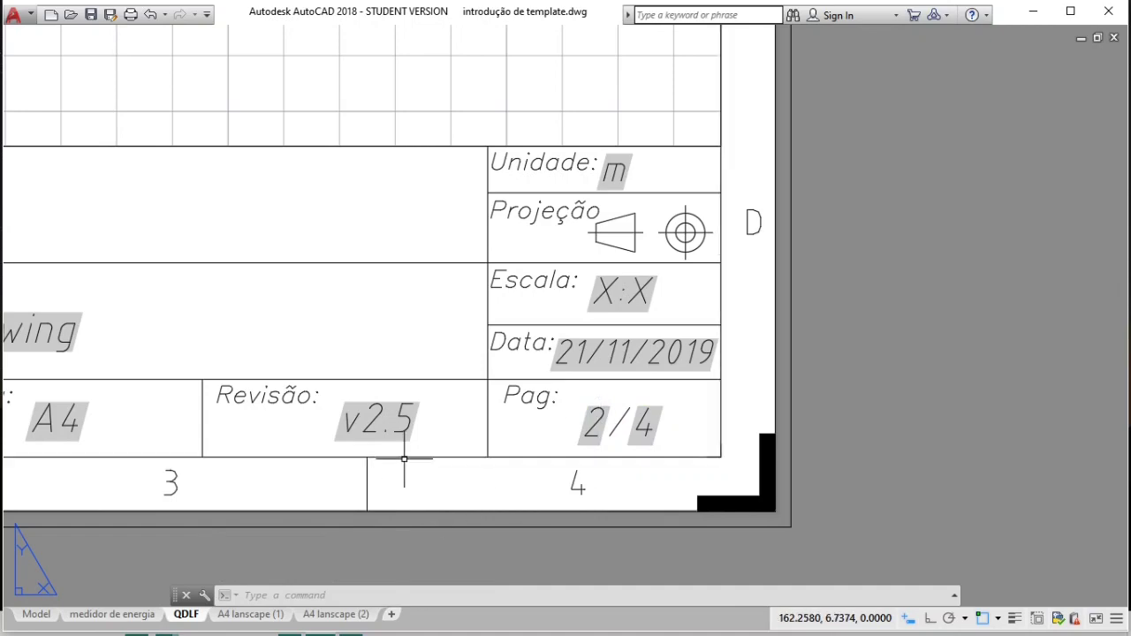
scroll(403, 455, "down", 4)
scroll(546, 354, "down", 1)
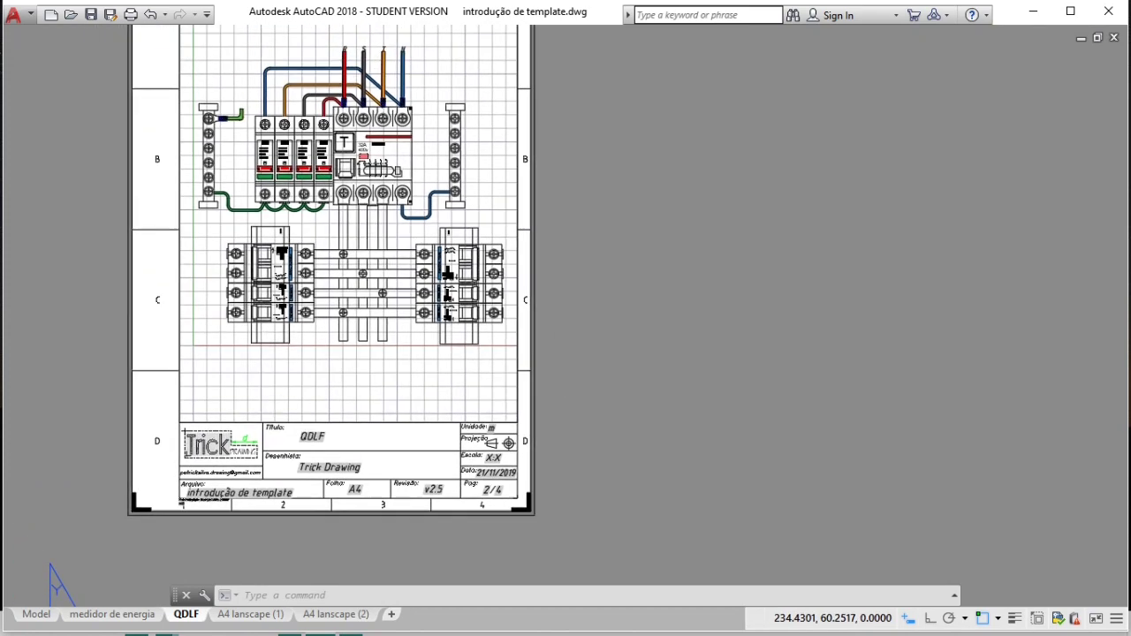
scroll(429, 455, "up", 1)
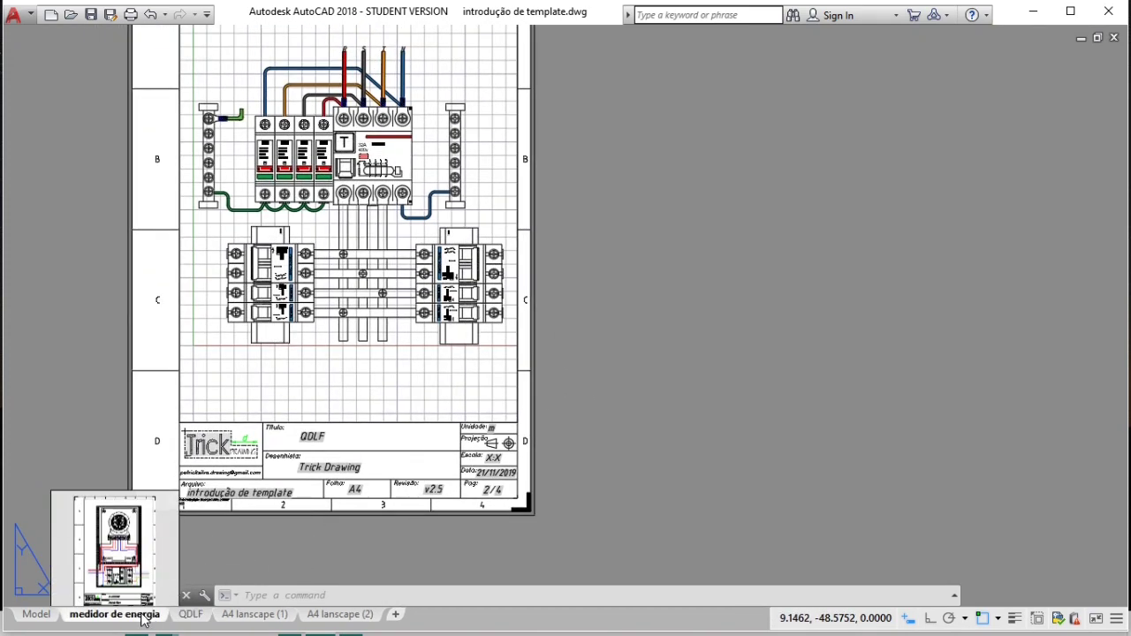
Step: Step through medidor de energia, QDLF and A4 lanscape (1) to A4 lanscape (2)
left_click(112, 613)
left_click(190, 613)
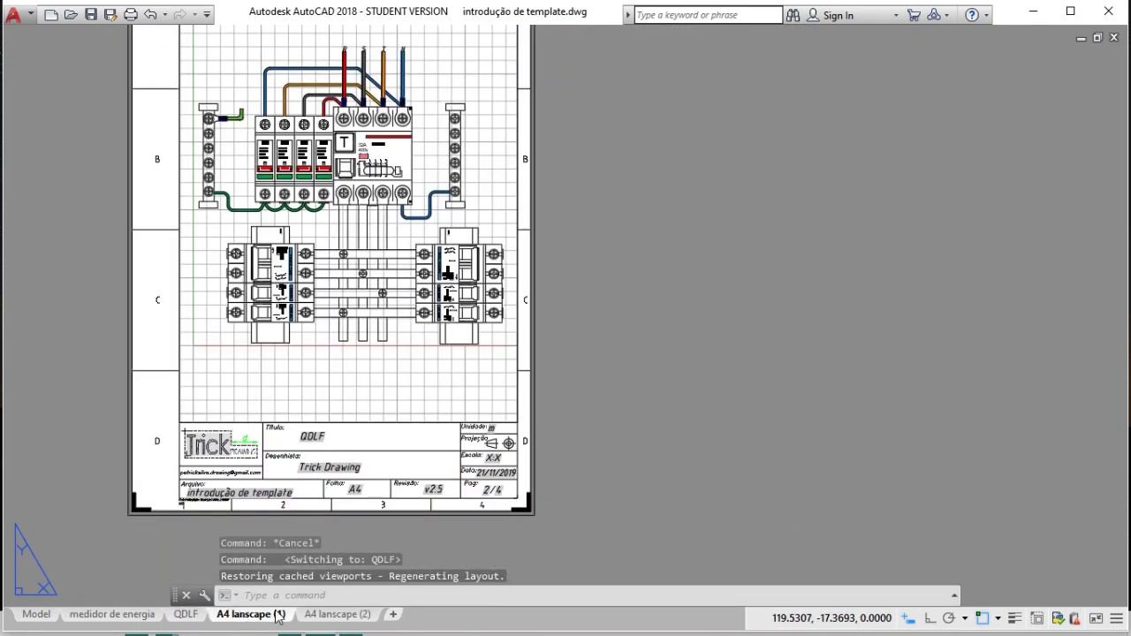
left_click(252, 613)
left_click(337, 613)
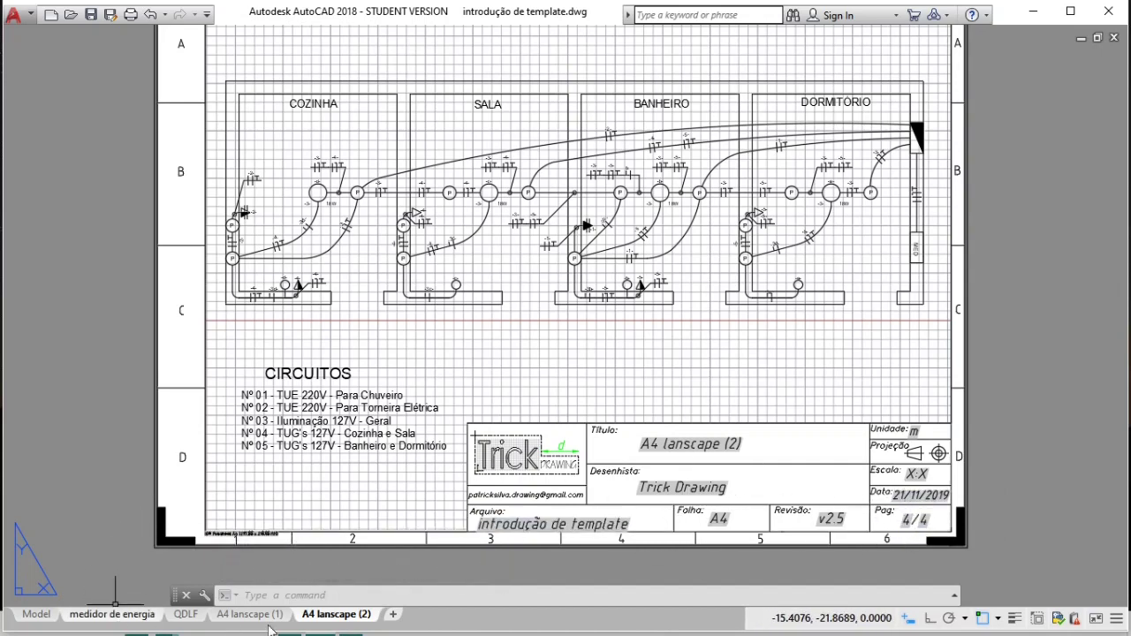
mouse_move(337, 613)
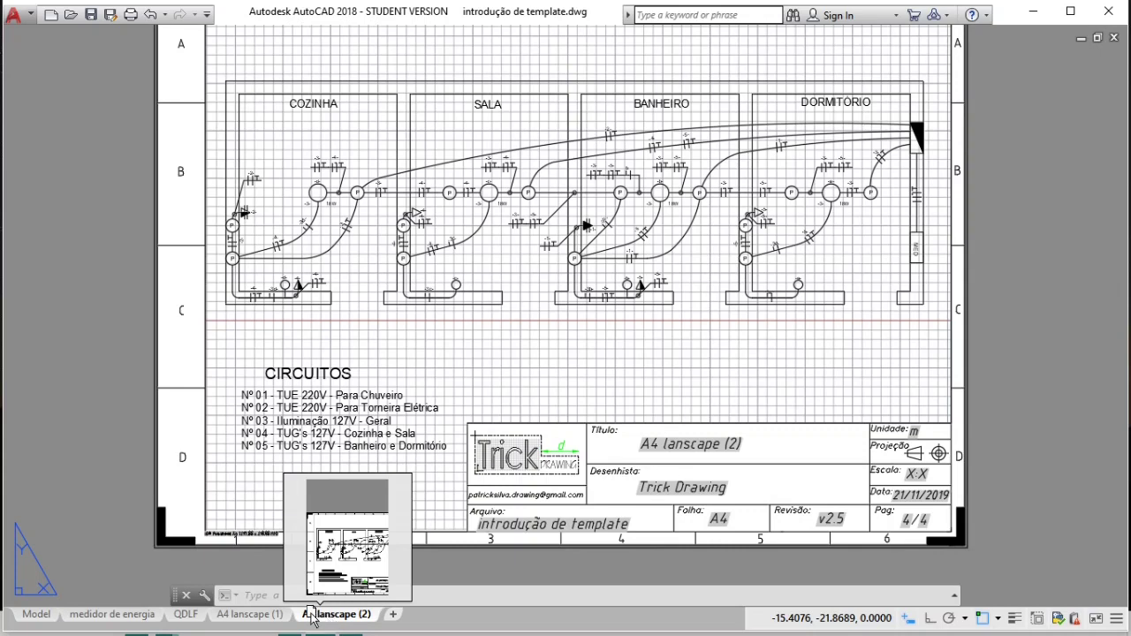
Step: Move A4 lanscape (2) to the first layout position and inspect it
left_click_drag(77, 616, 78, 615)
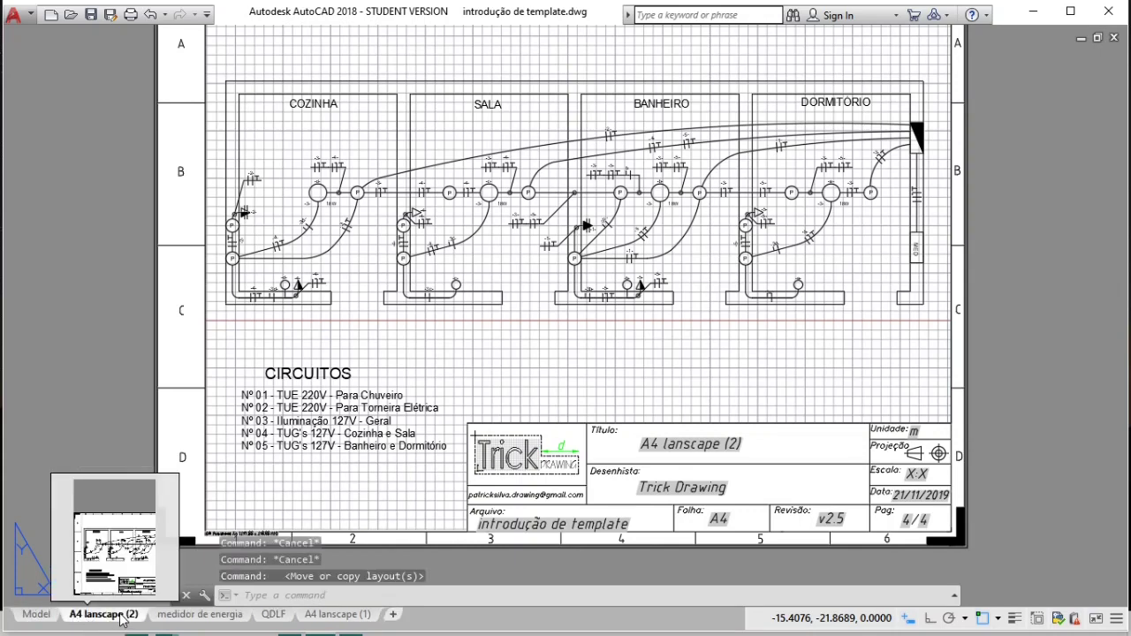
left_click(1017, 502)
left_click(1016, 449)
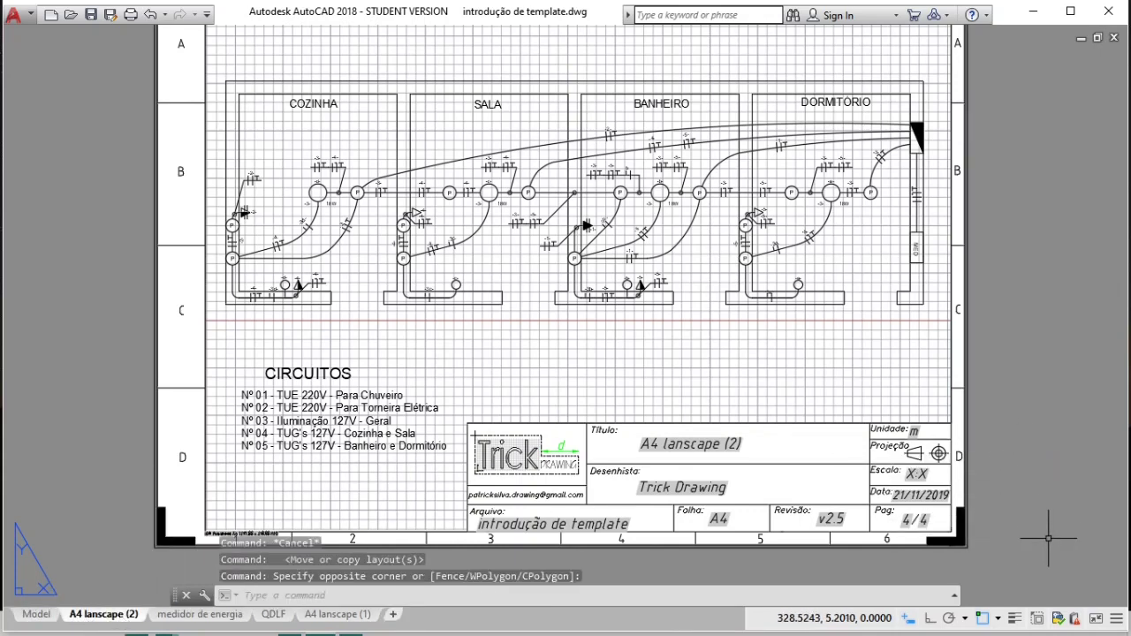
scroll(979, 551, "up", 2)
scroll(966, 539, "up", 2)
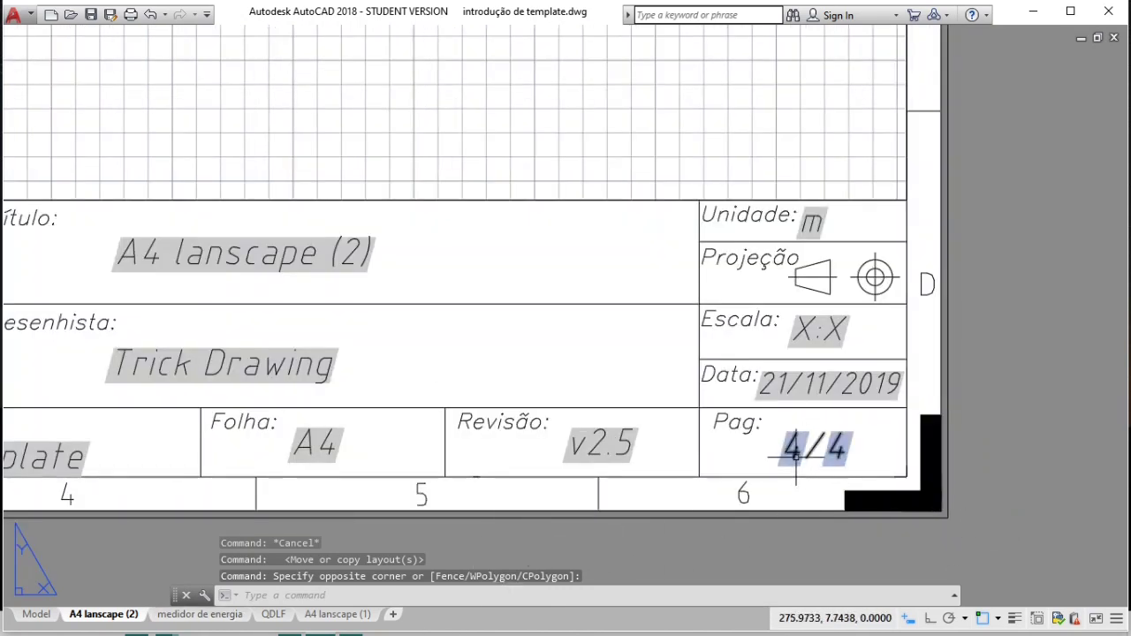
left_click(334, 624)
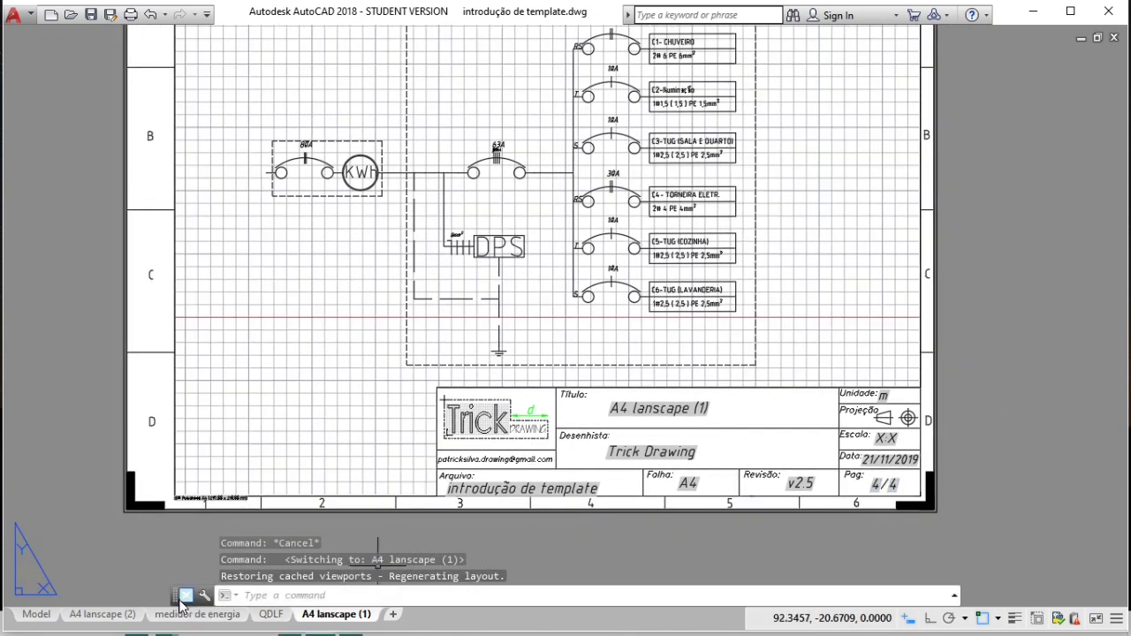
left_click(103, 614)
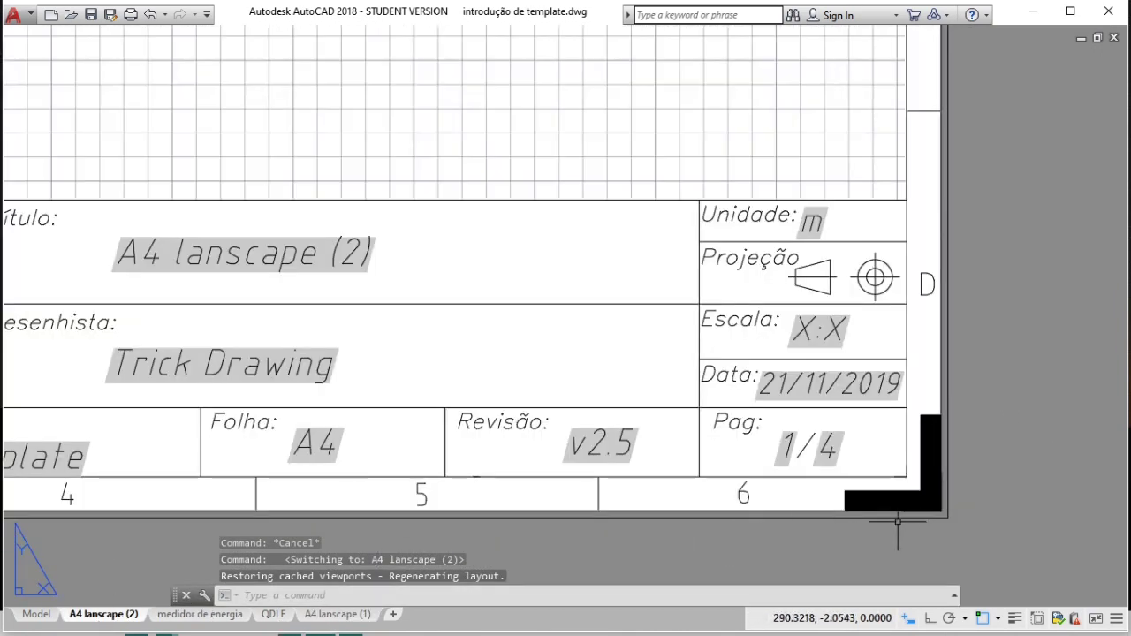
scroll(600, 477, "down", 2)
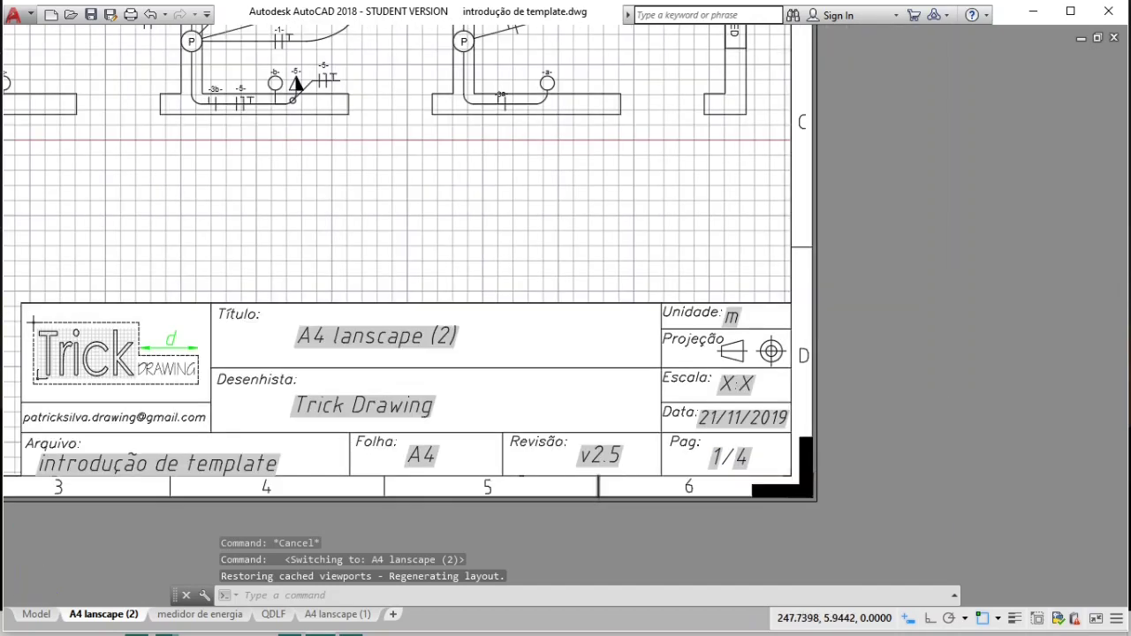
scroll(600, 477, "down", 2)
scroll(600, 477, "down", 2)
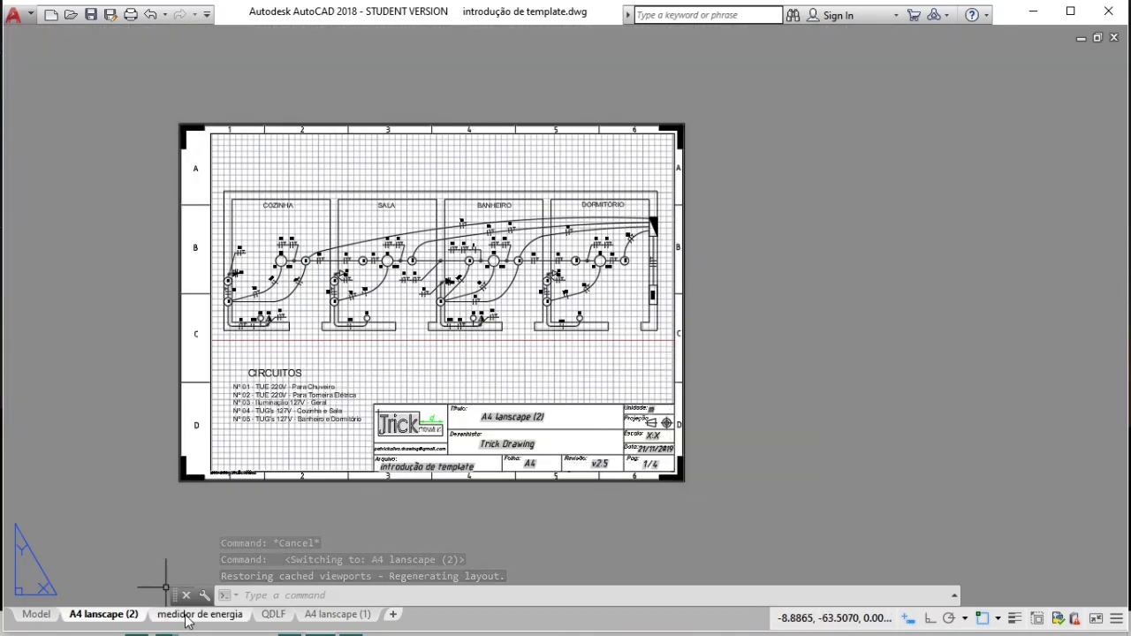
mouse_move(103, 614)
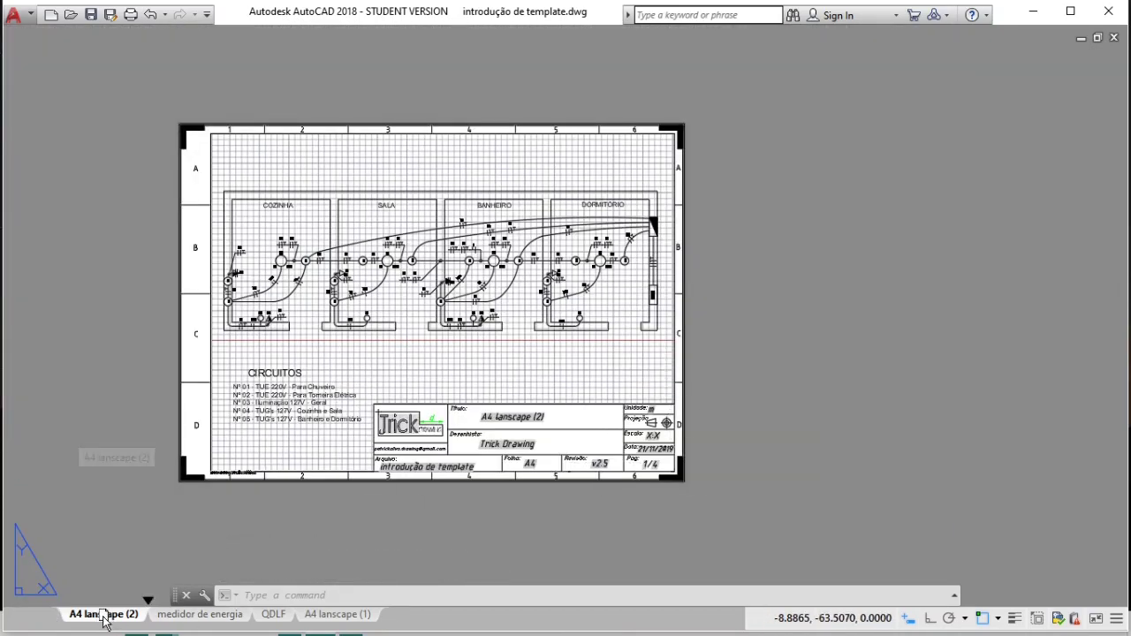
Step: Place A4 lanscape (2) between medidor de energia and QDLF, regenerating to page 2/4
left_click_drag(99, 621, 187, 621)
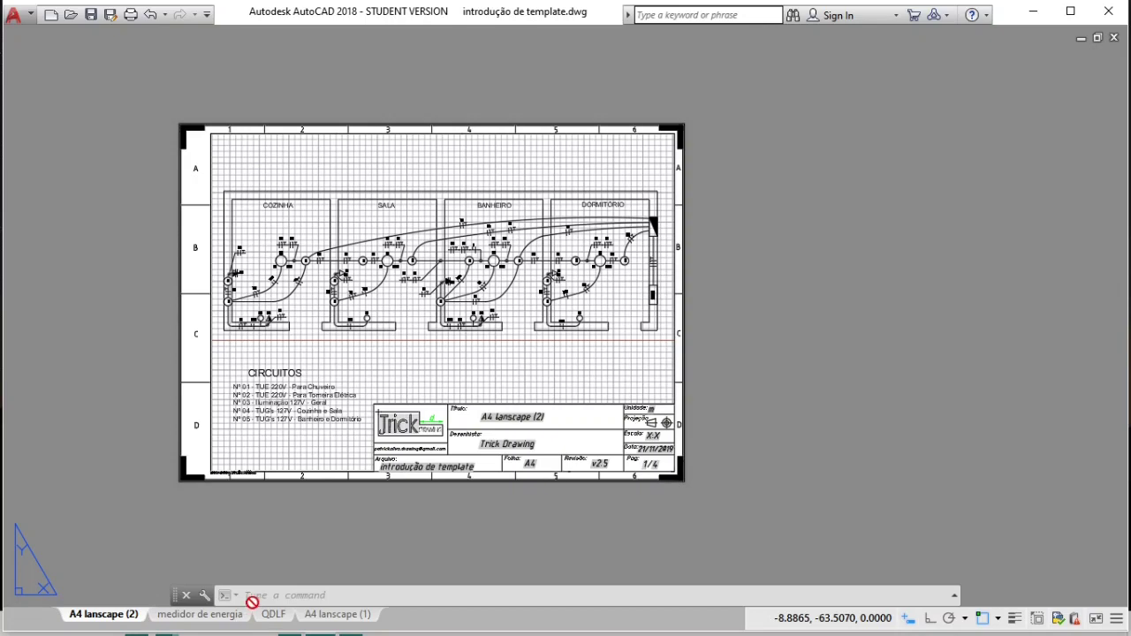
left_click_drag(253, 616, 254, 615)
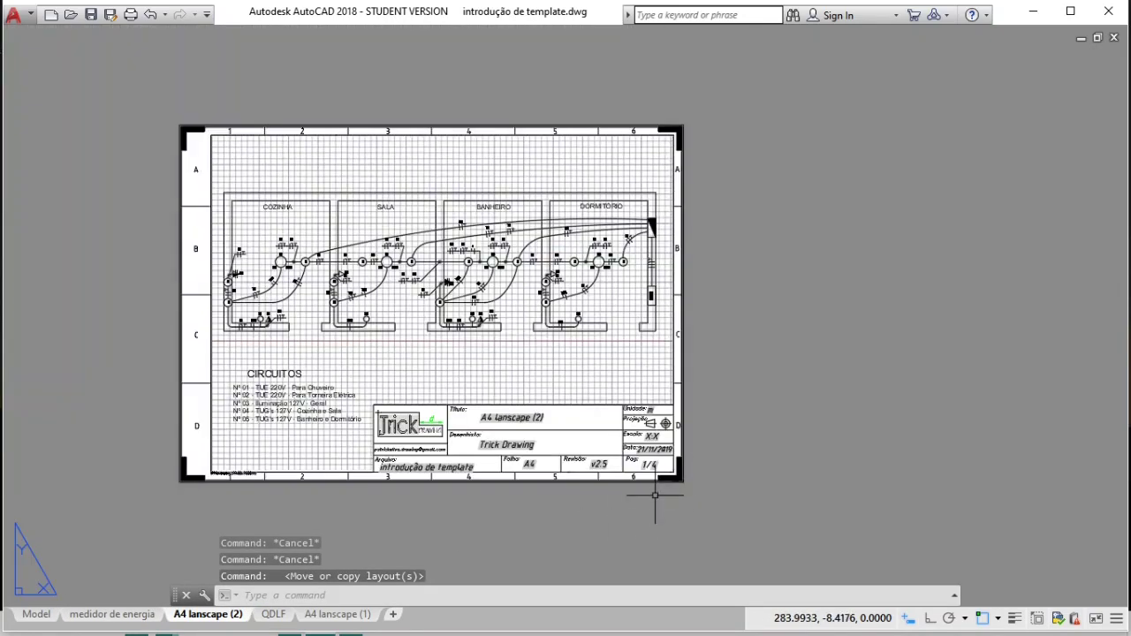
scroll(671, 485, "up", 2)
scroll(707, 477, "up", 3)
left_click(794, 398)
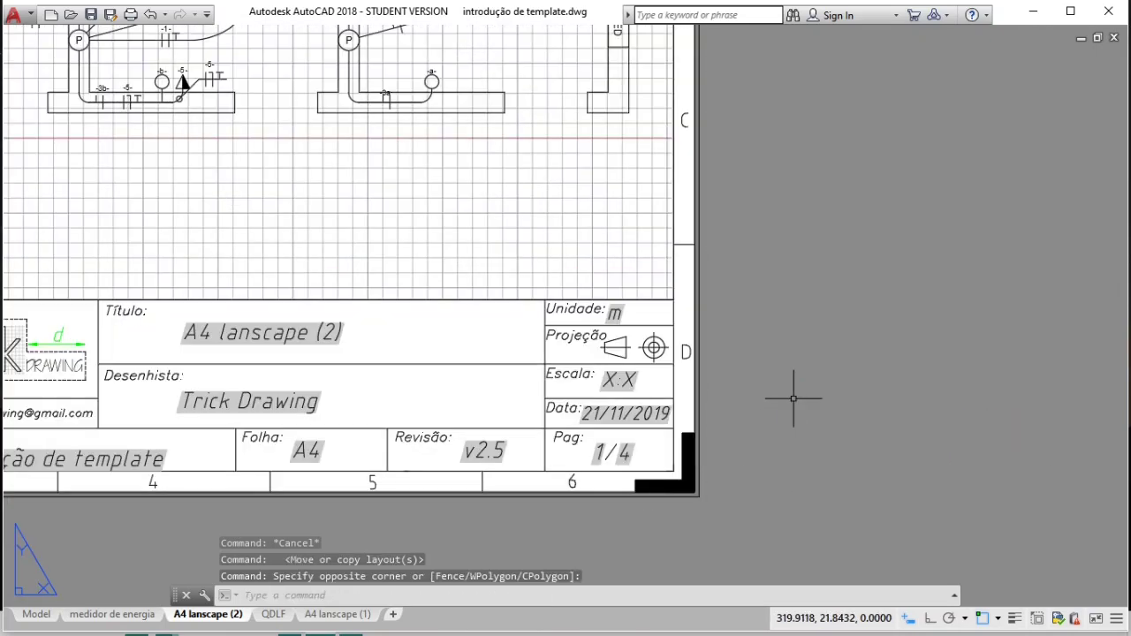
type("re")
key("Return")
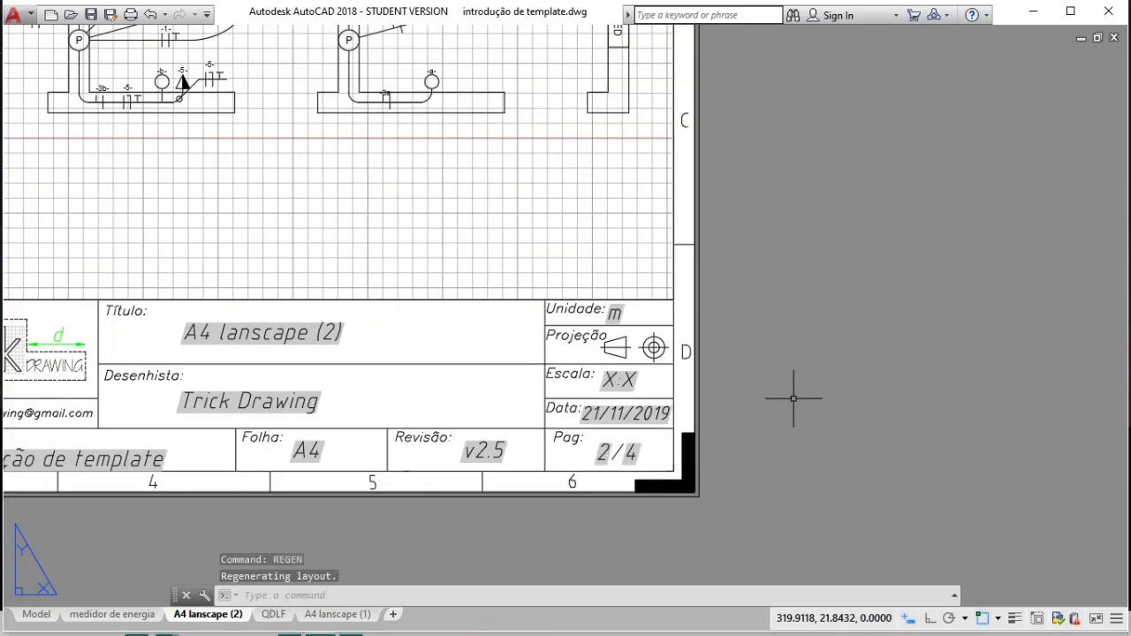
scroll(708, 412, "down", 3)
scroll(702, 417, "down", 2)
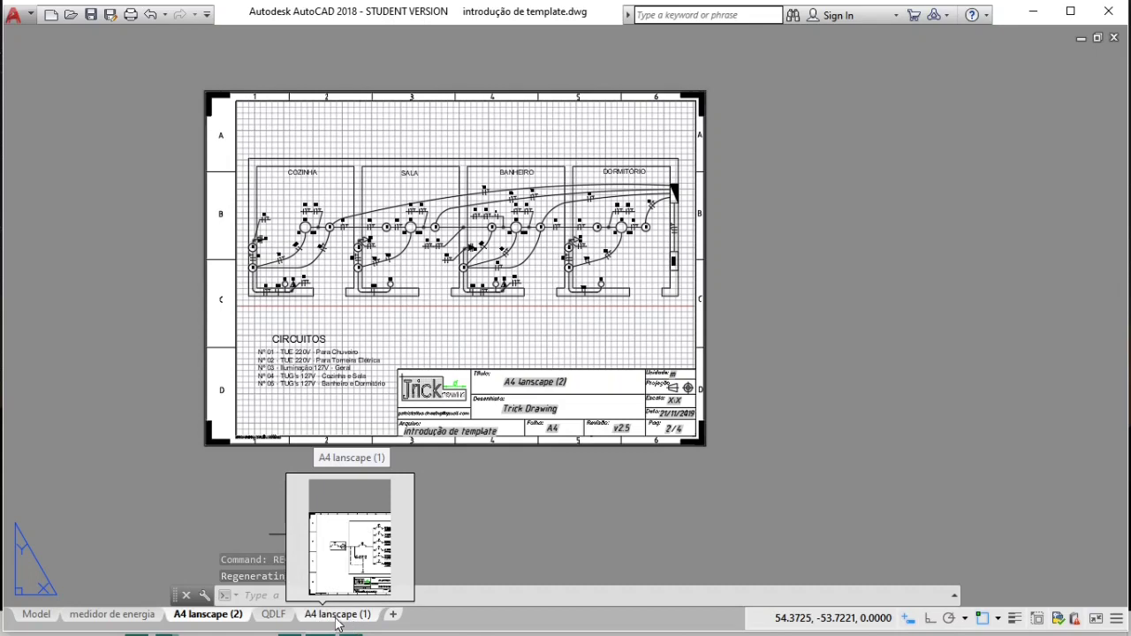
Step: Copy the medidor de energia layout to the end of the layout list
left_click(147, 623)
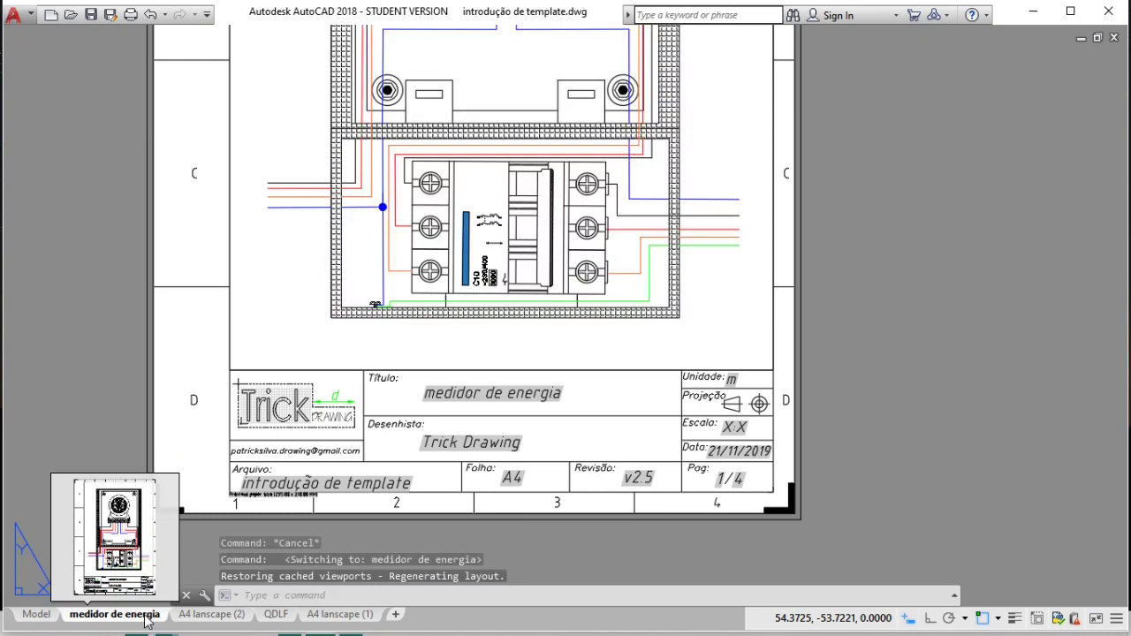
scroll(674, 238, "down", 3)
scroll(674, 238, "down", 3)
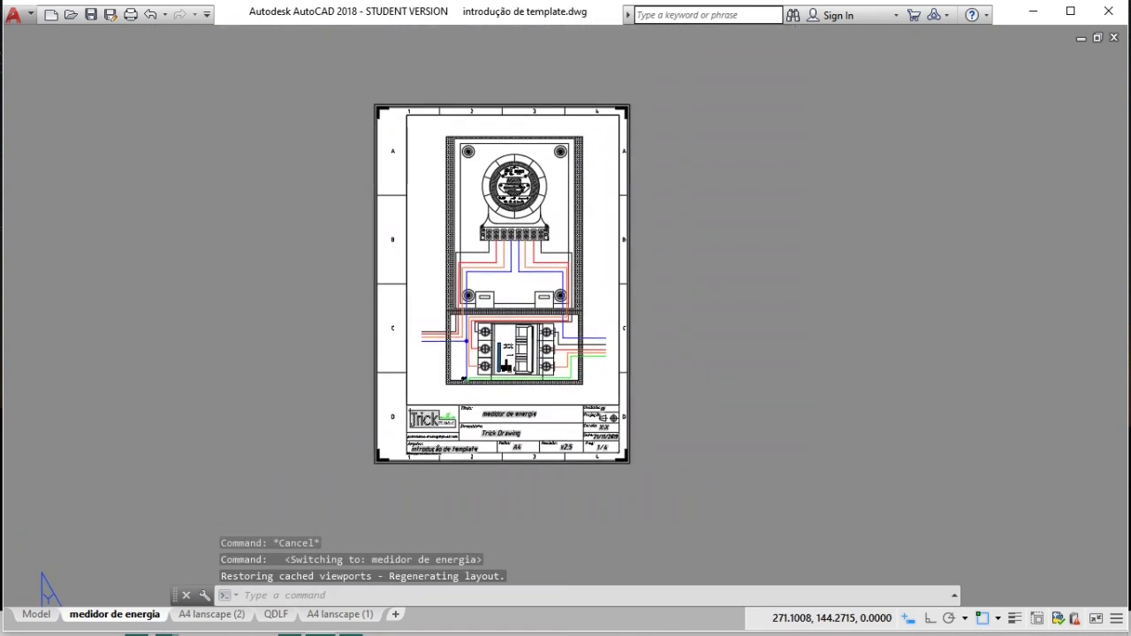
middle_click(727, 273)
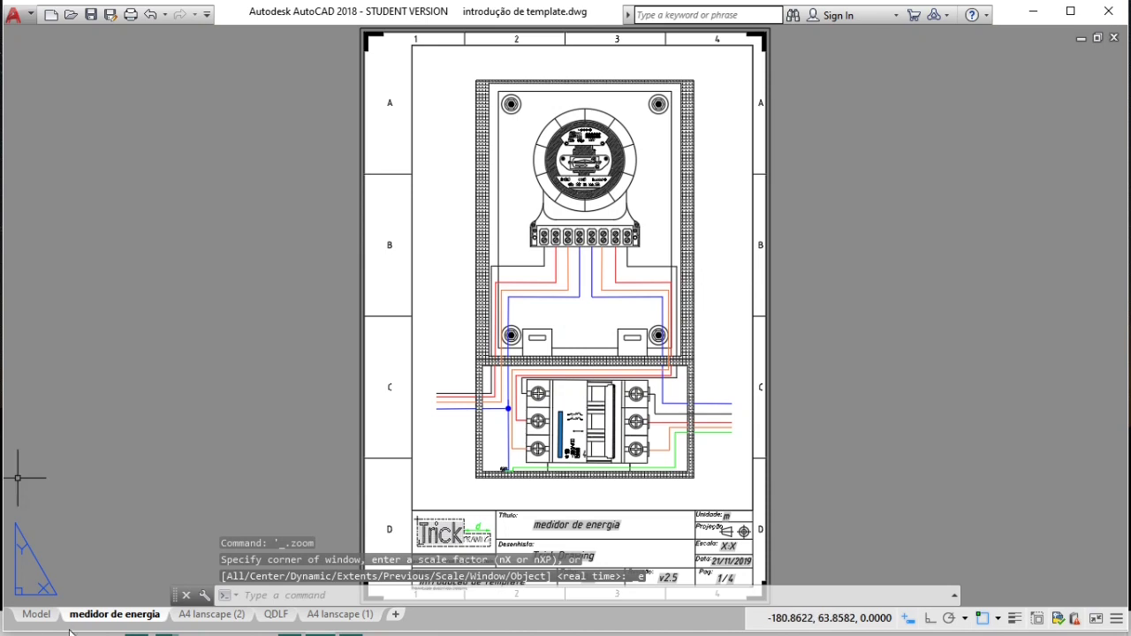
right_click(110, 621)
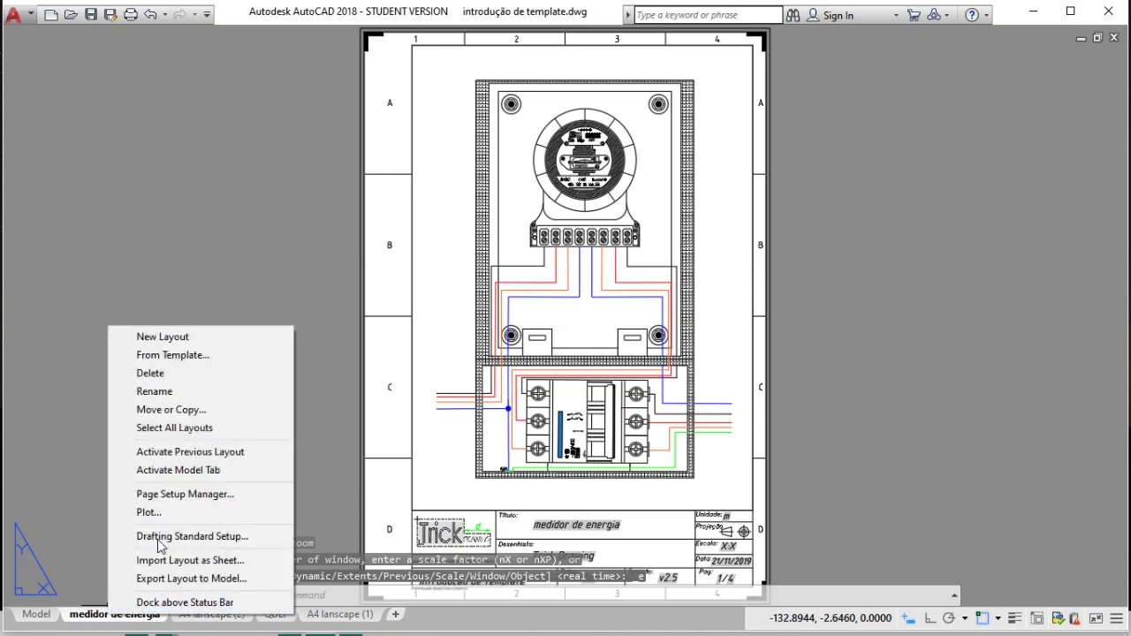
left_click(205, 409)
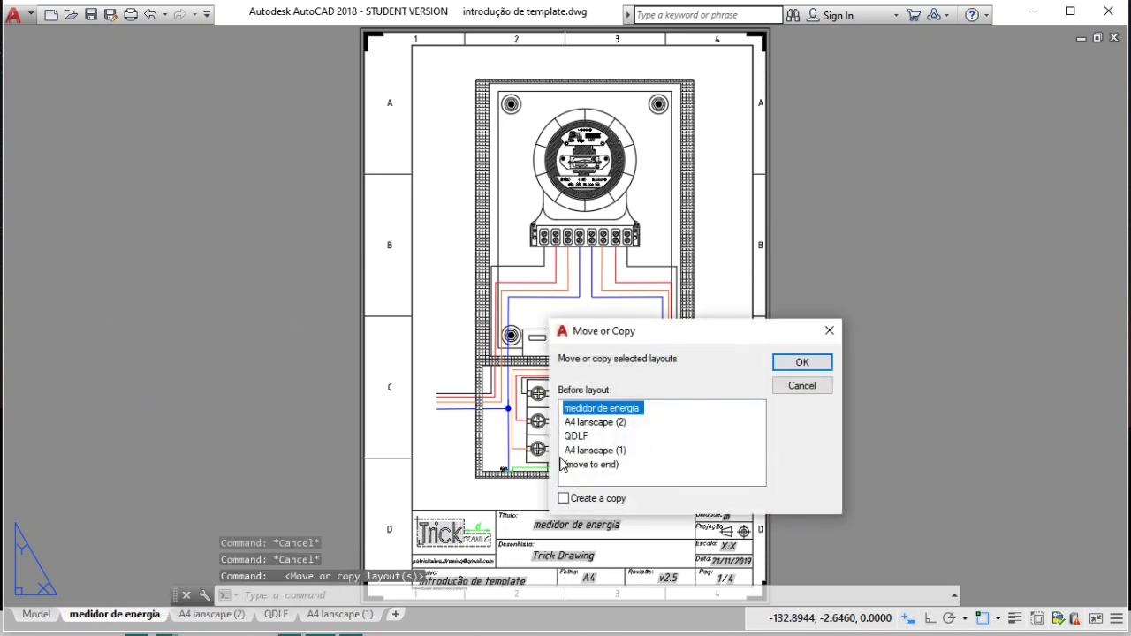
left_click(563, 499)
left_click(572, 466)
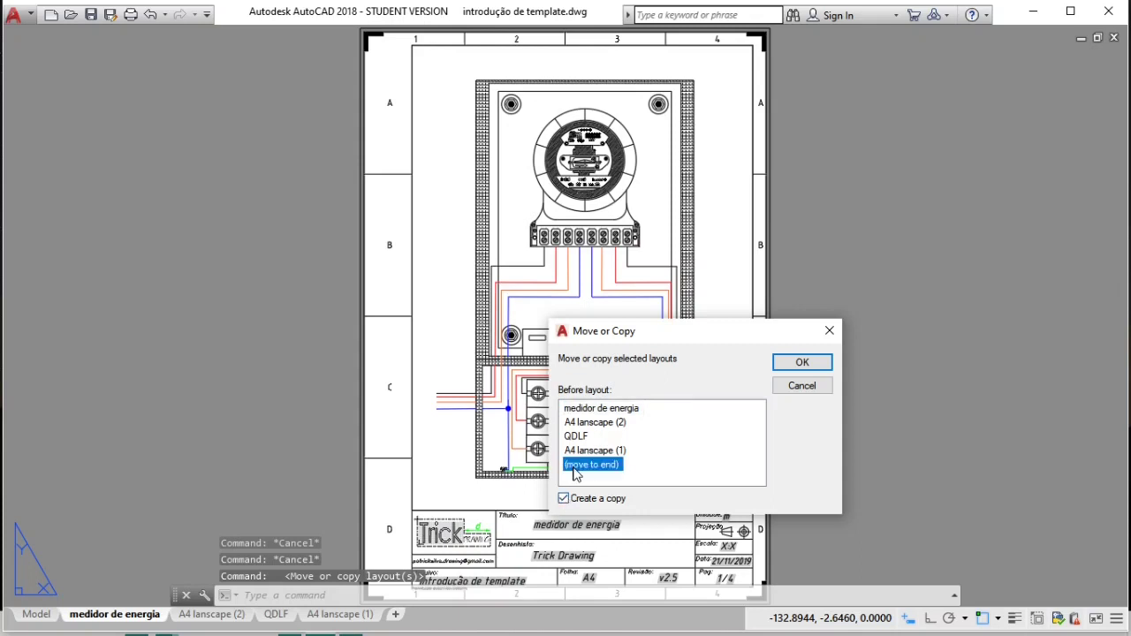
left_click(801, 364)
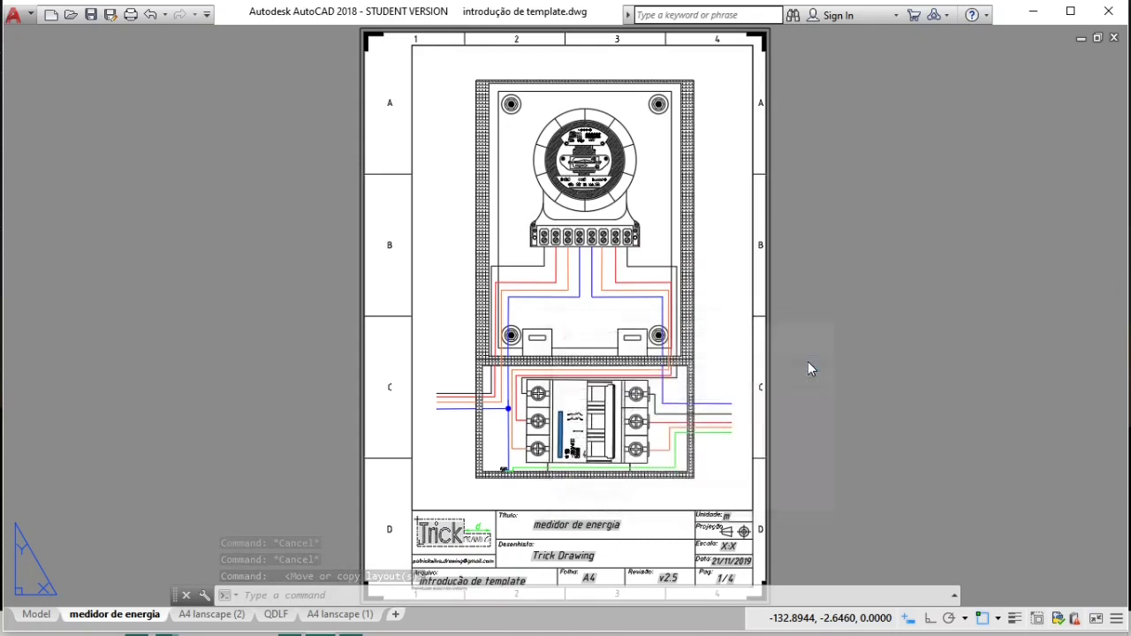
mouse_move(442, 614)
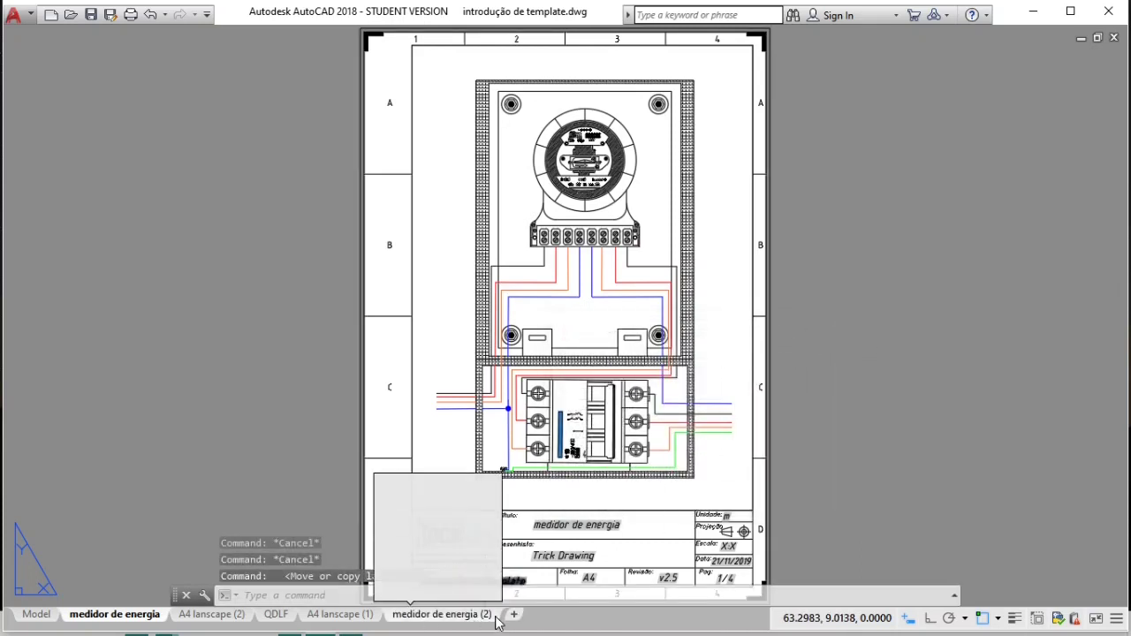
Step: Check medidor de energia (2) reads page 5/5 and A4 lanscape (1) reads 4/5
left_click(469, 616)
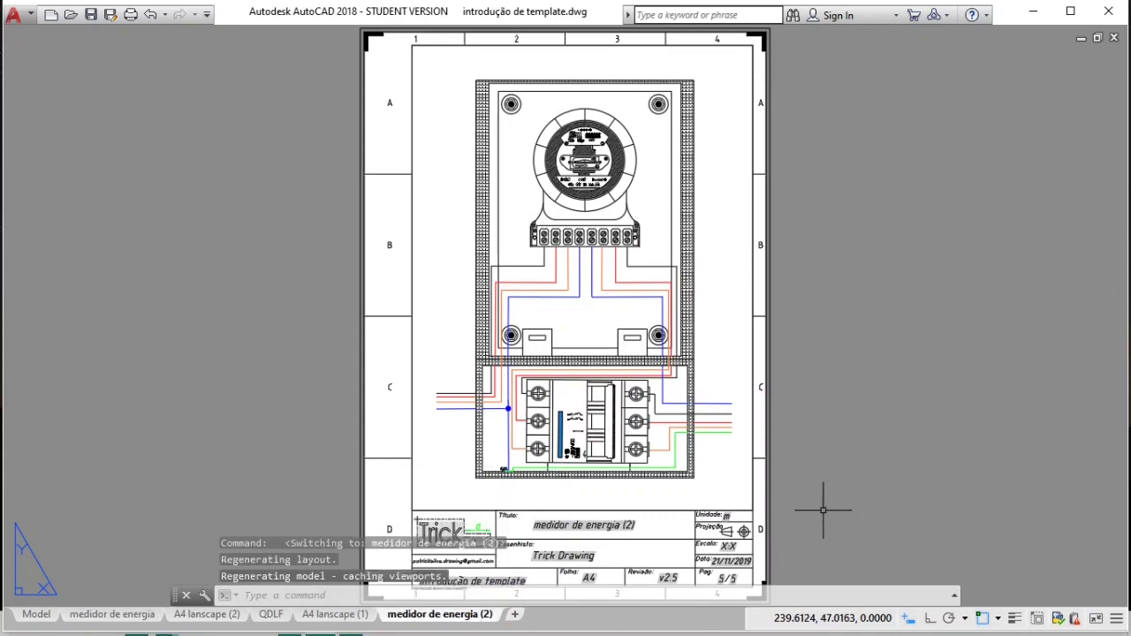
scroll(716, 482, "up", 2)
scroll(711, 481, "up", 4)
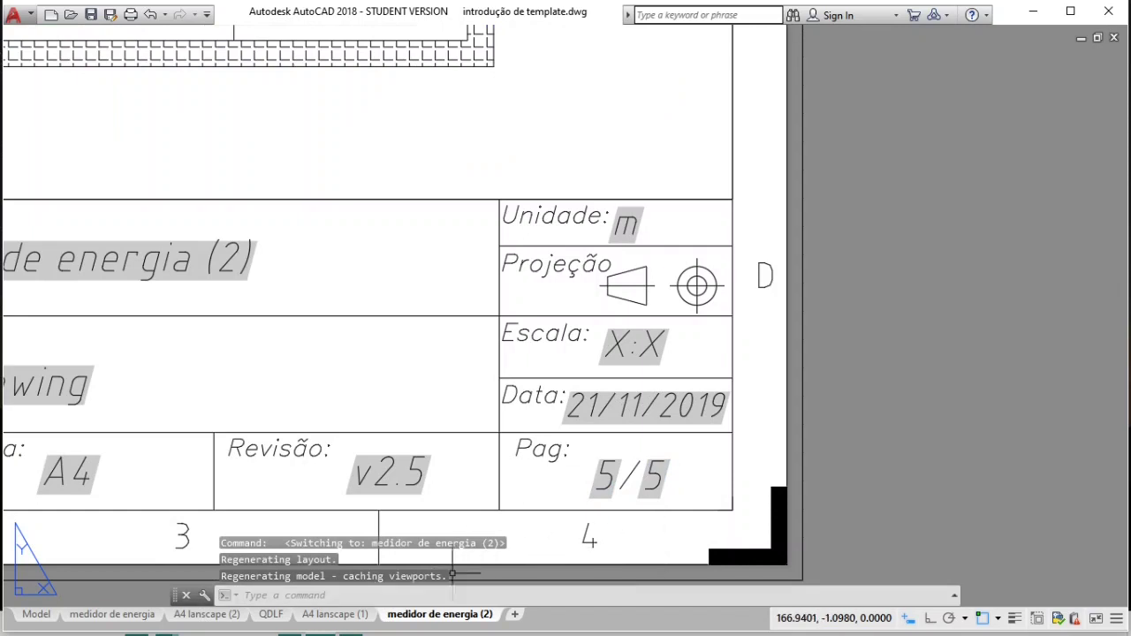
left_click(337, 615)
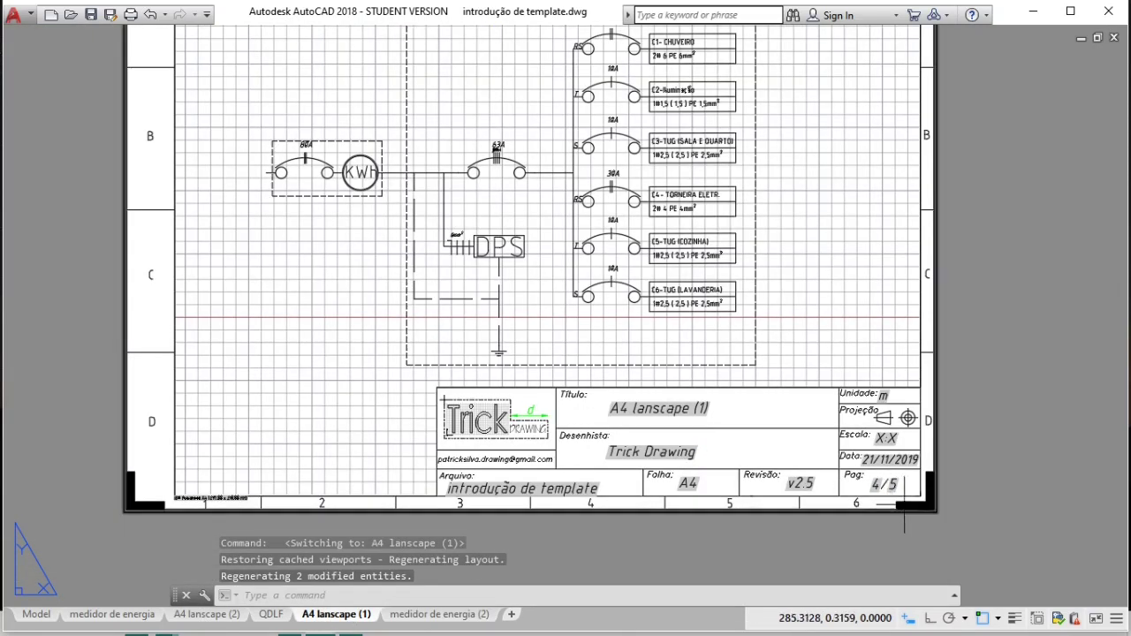
Step: Show the whole medidor de energia sheet, its title block now reading page 1/5
mouse_move(271, 614)
left_click(253, 616)
left_click(115, 614)
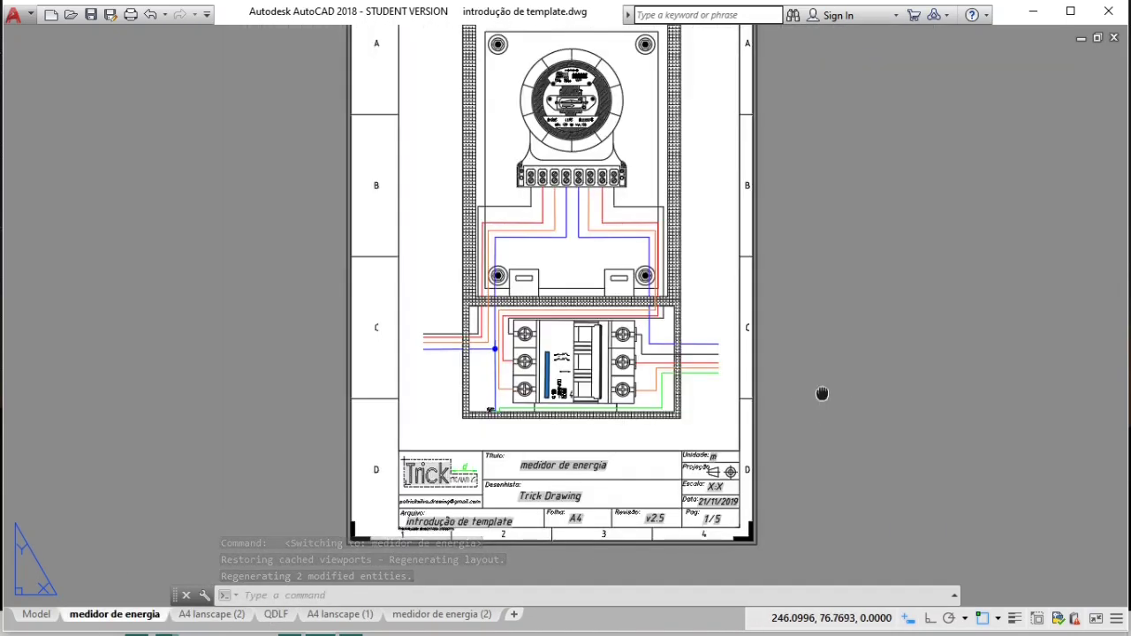
middle_click(821, 394)
type("PUBLI")
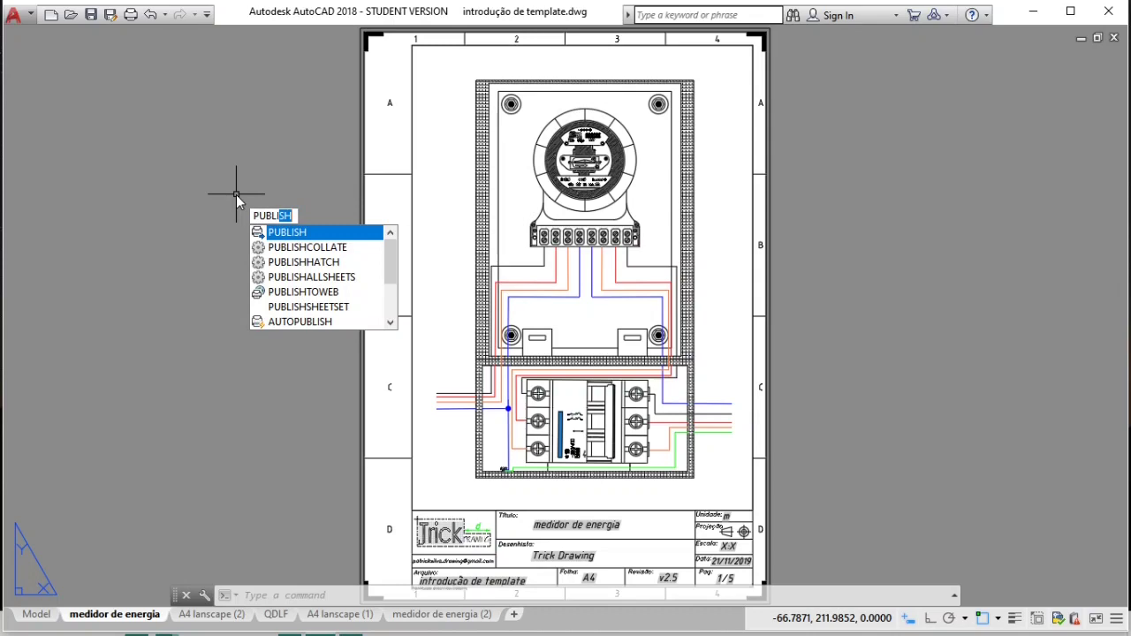
Step: Remove the Model sheet from the publish list, keeping PDF as the output format
left_click(306, 233)
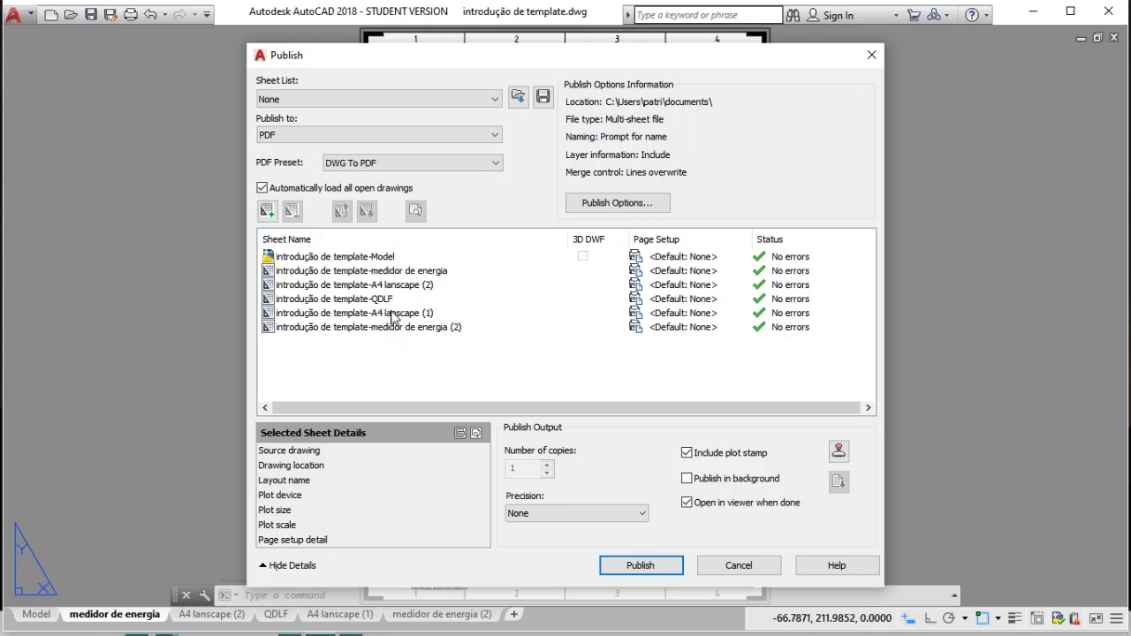
left_click(389, 258)
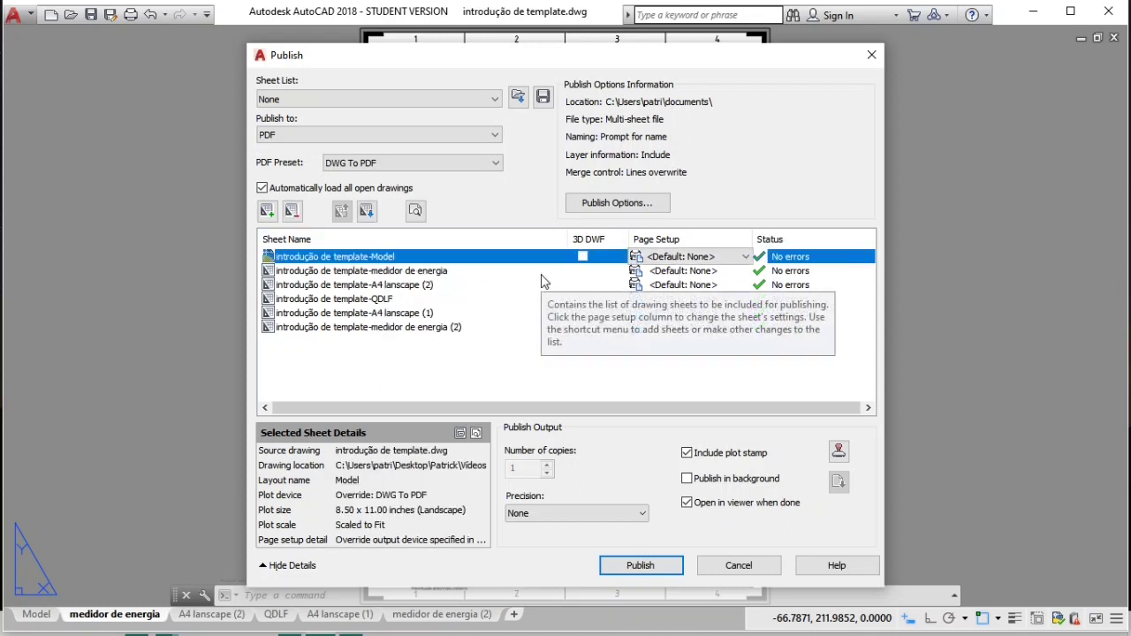
key("Delete")
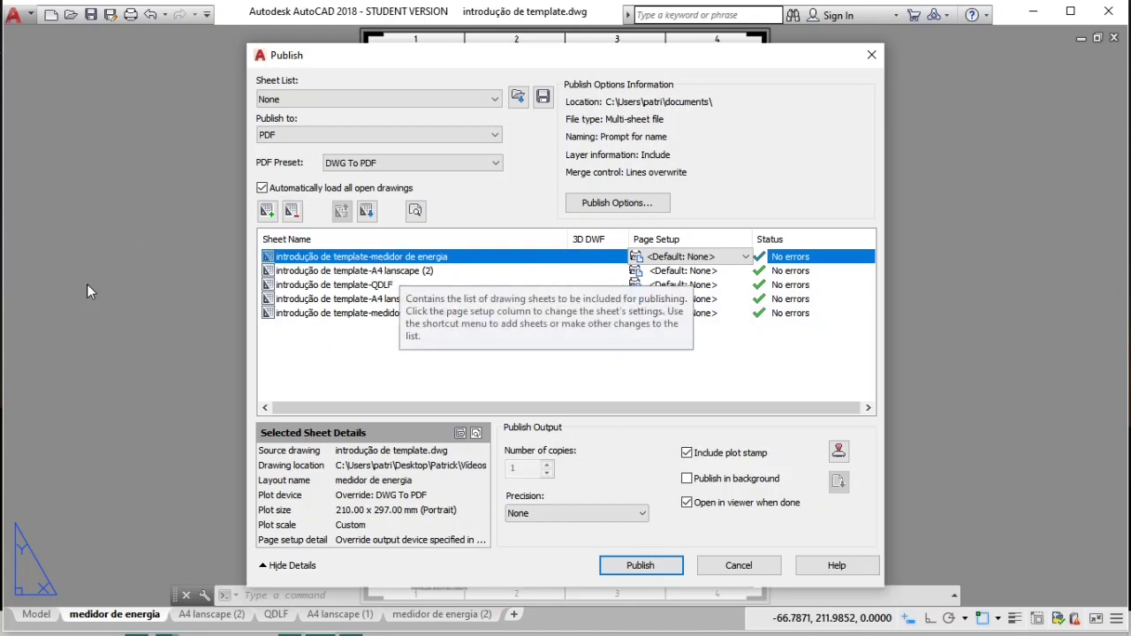
left_click(498, 139)
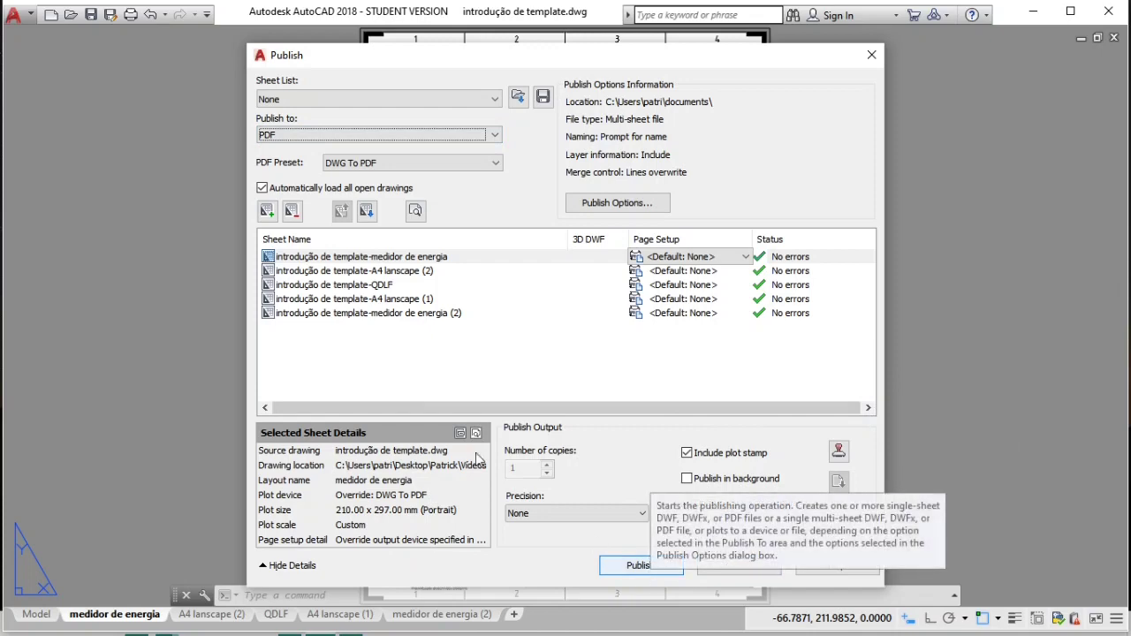
Step: Publish the five layouts to introdução de template.pdf on the Desktop, saving the sheet list
left_click(639, 565)
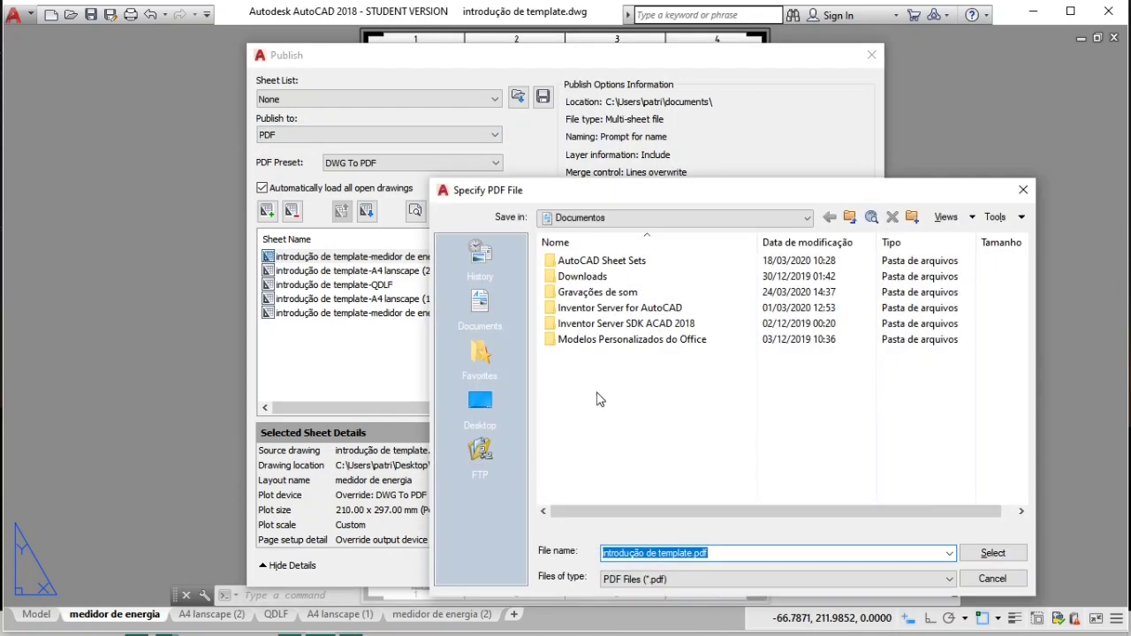
left_click(480, 402)
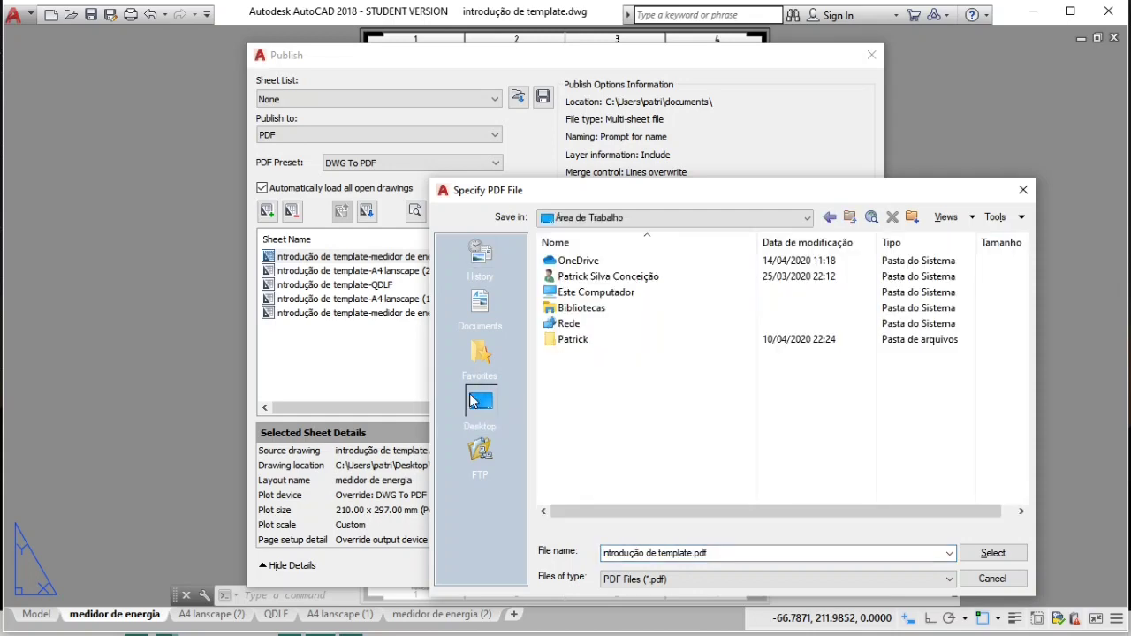
left_click(997, 559)
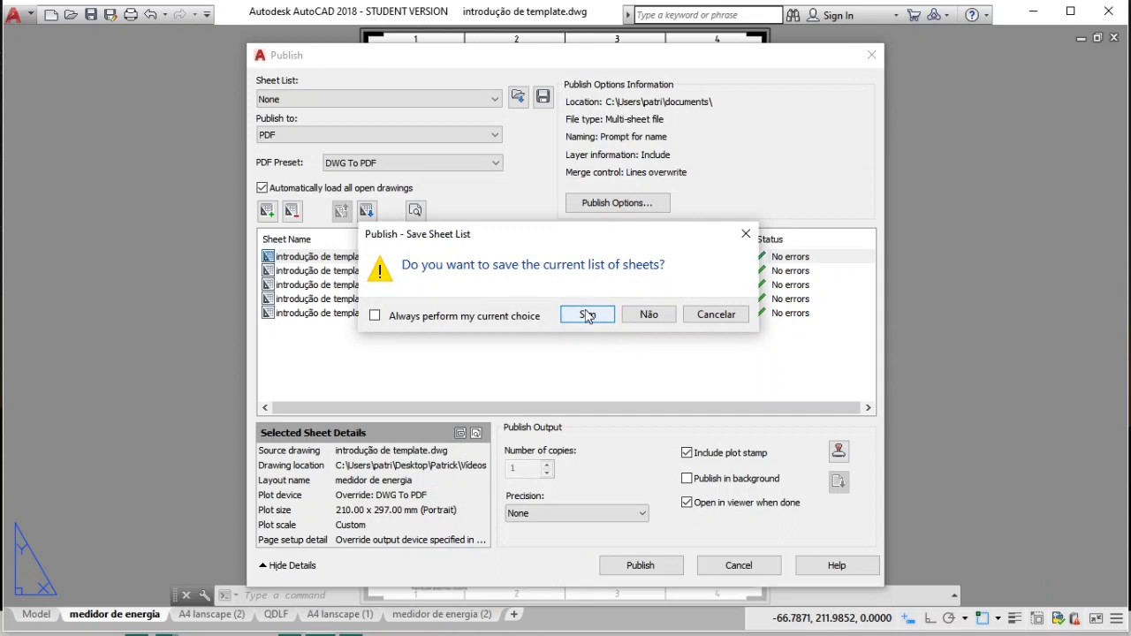
left_click(589, 317)
left_click(641, 323)
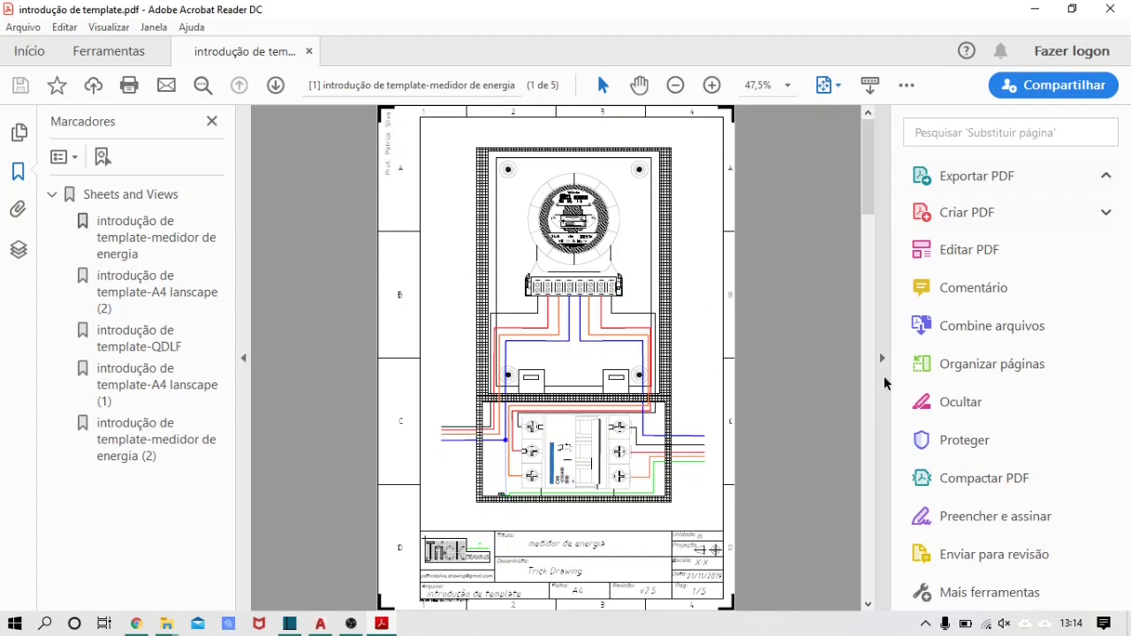
Step: Hide the bookmarks and tools panes and scroll through the first PDF pages
left_click(882, 357)
scroll(572, 227, "down", 2)
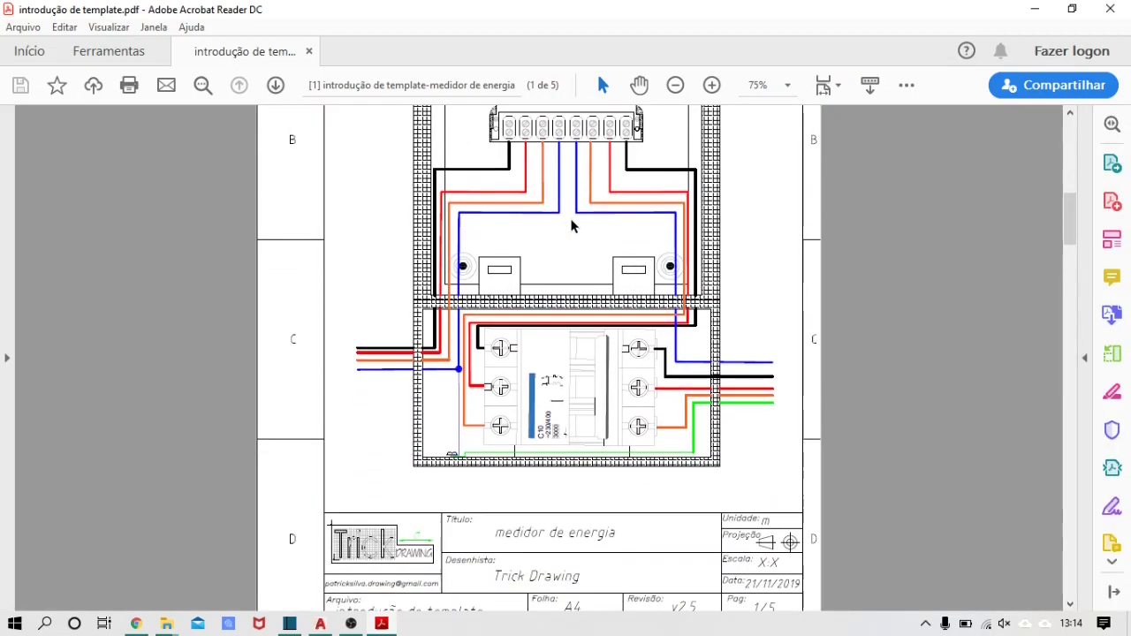
scroll(572, 226, "down", 5)
scroll(570, 226, "down", 5)
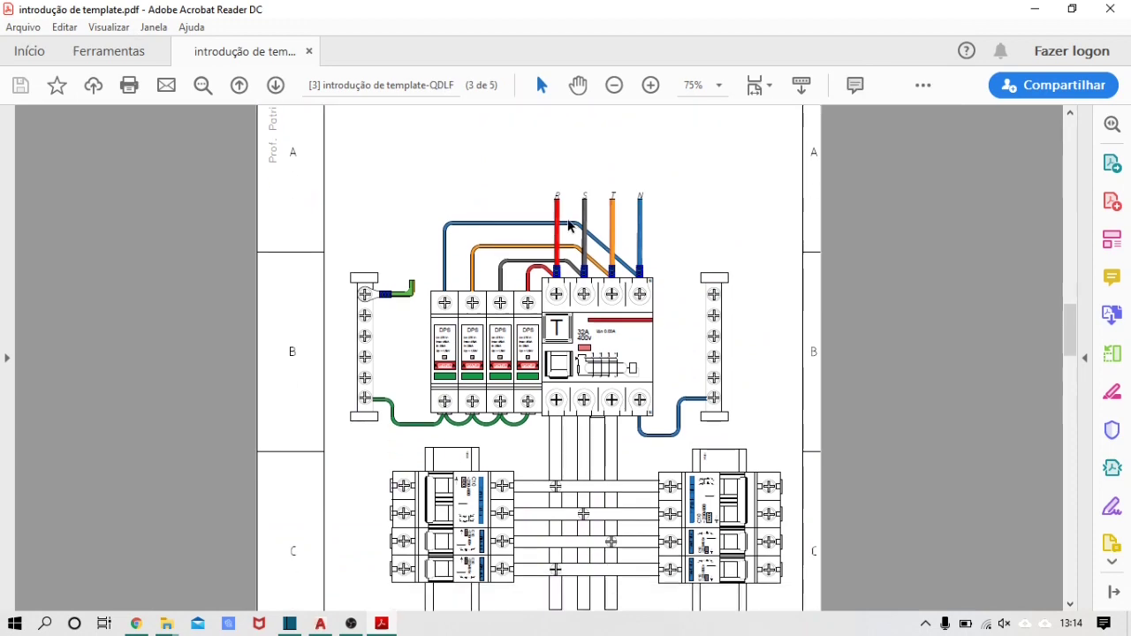
scroll(570, 226, "down", 1)
scroll(569, 226, "down", 1)
scroll(570, 227, "down", 2)
scroll(570, 226, "down", 1)
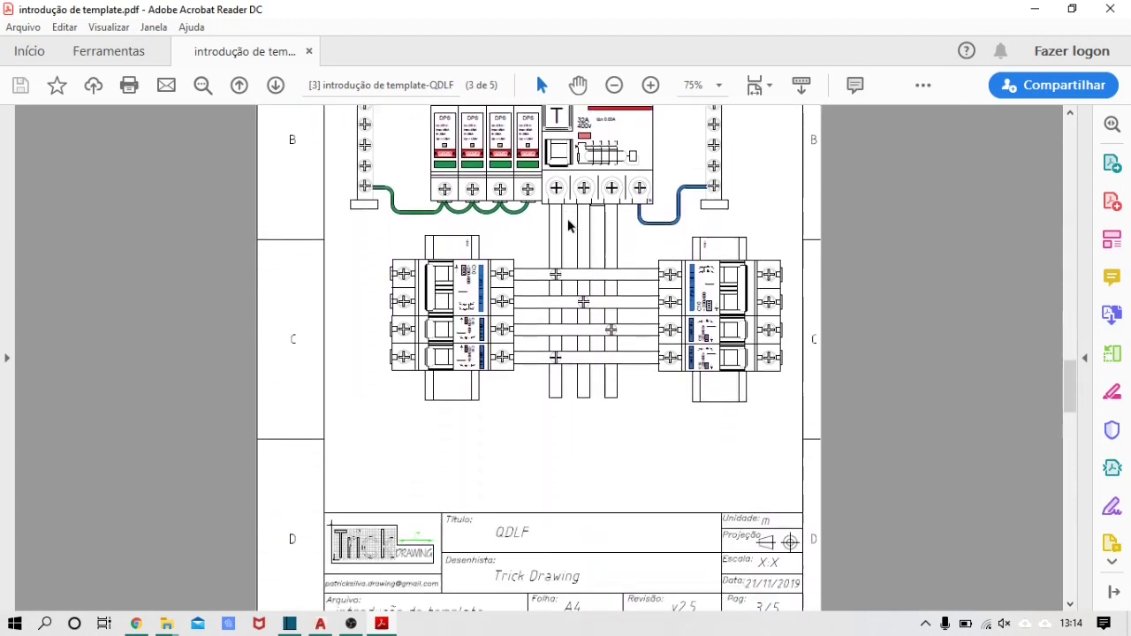
scroll(570, 226, "down", 1)
scroll(570, 226, "down", 5)
scroll(570, 226, "down", 3)
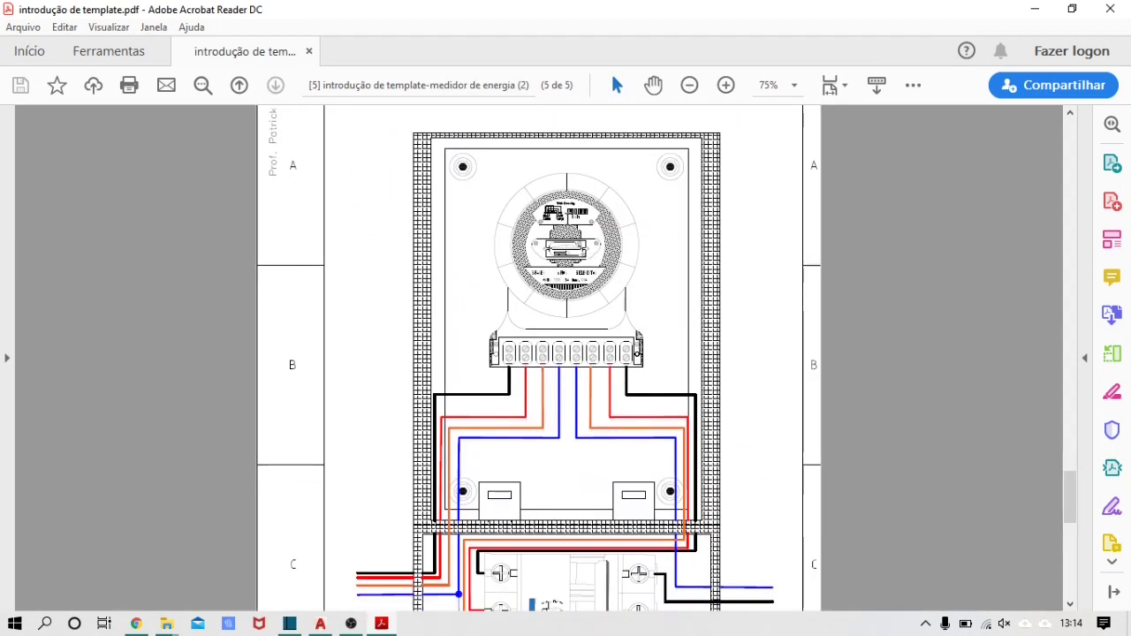
Step: Scroll to page 5 of 5, confirming the medidor de energia (2) title block reads 5/5
scroll(566, 223, "up", 3)
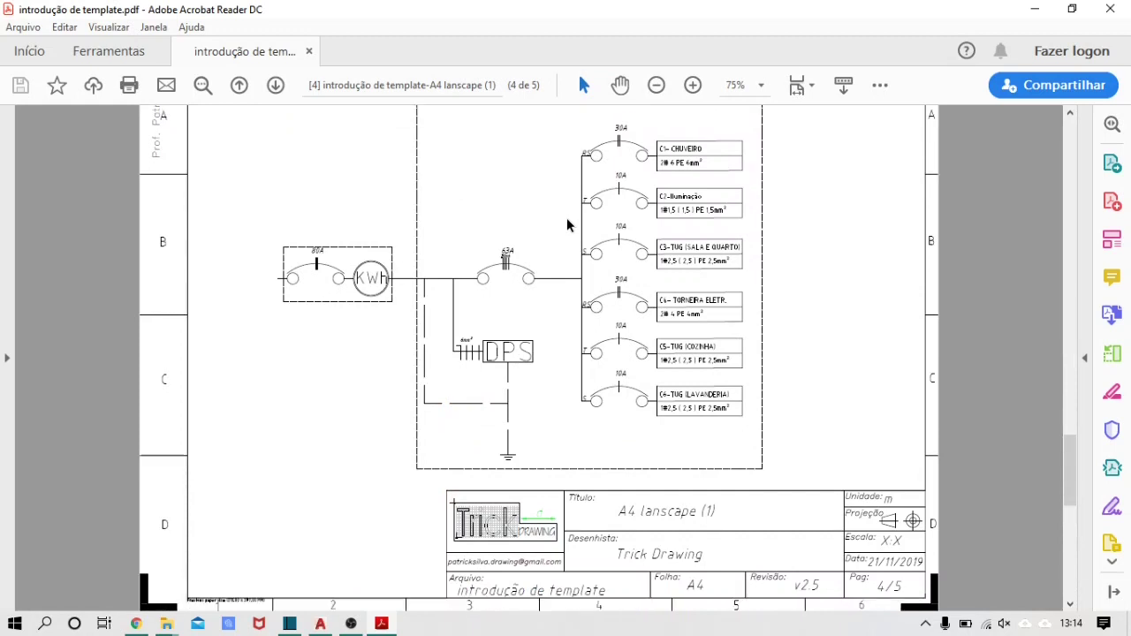
scroll(566, 224, "down", 5)
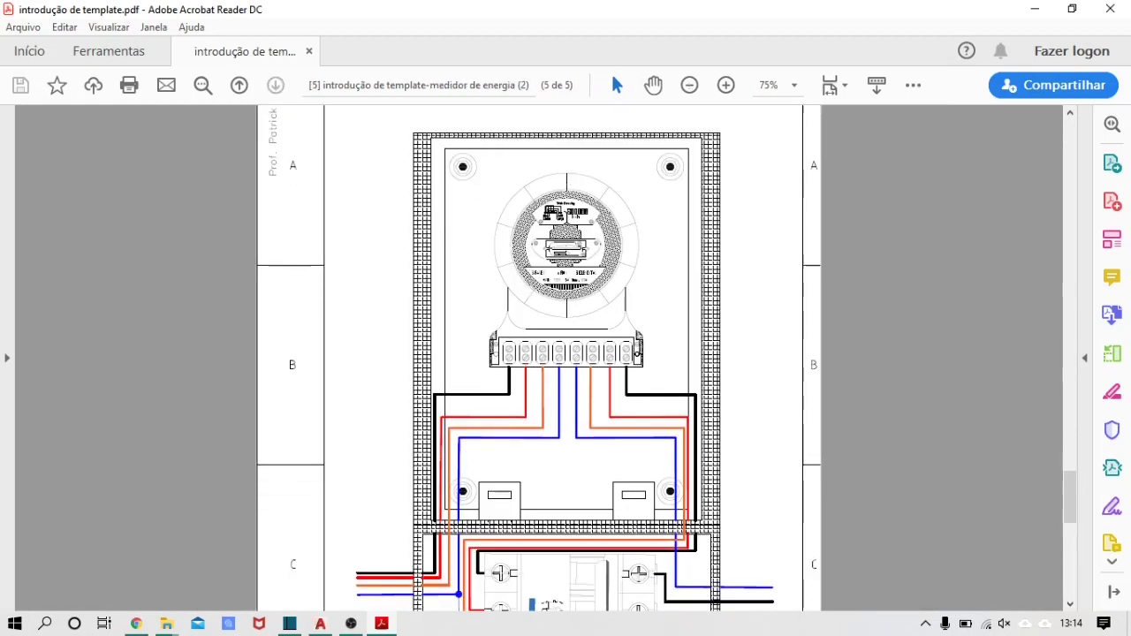
scroll(566, 223, "down", 1)
scroll(566, 223, "down", 1)
scroll(567, 224, "down", 1)
scroll(566, 224, "down", 1)
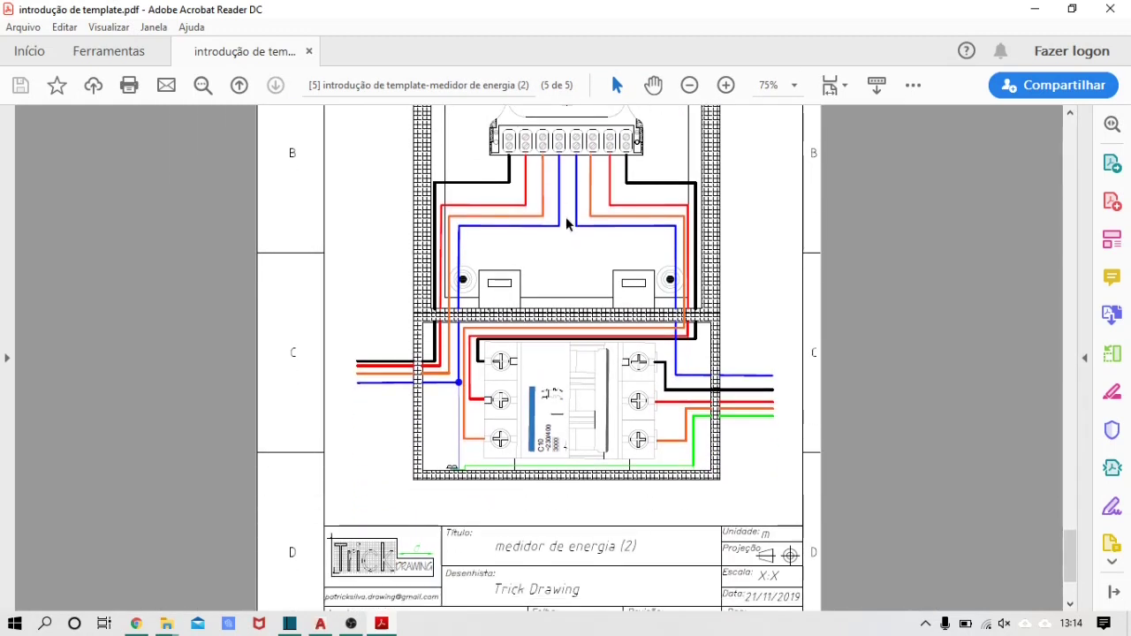
scroll(566, 224, "down", 1)
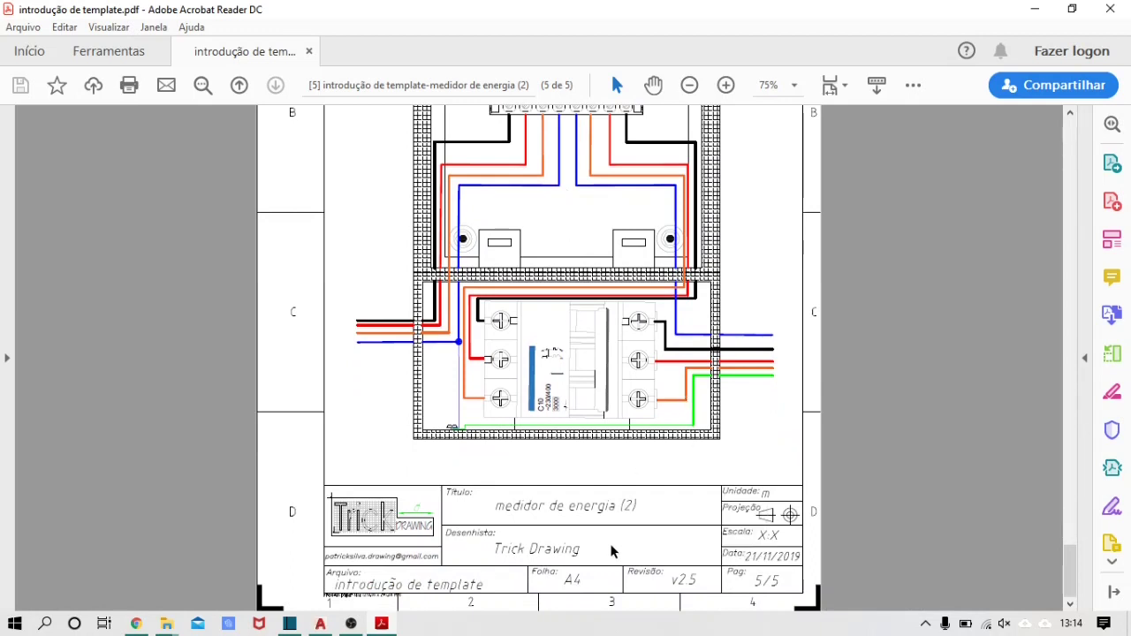
scroll(530, 494, "up", 2)
scroll(681, 409, "up", 1)
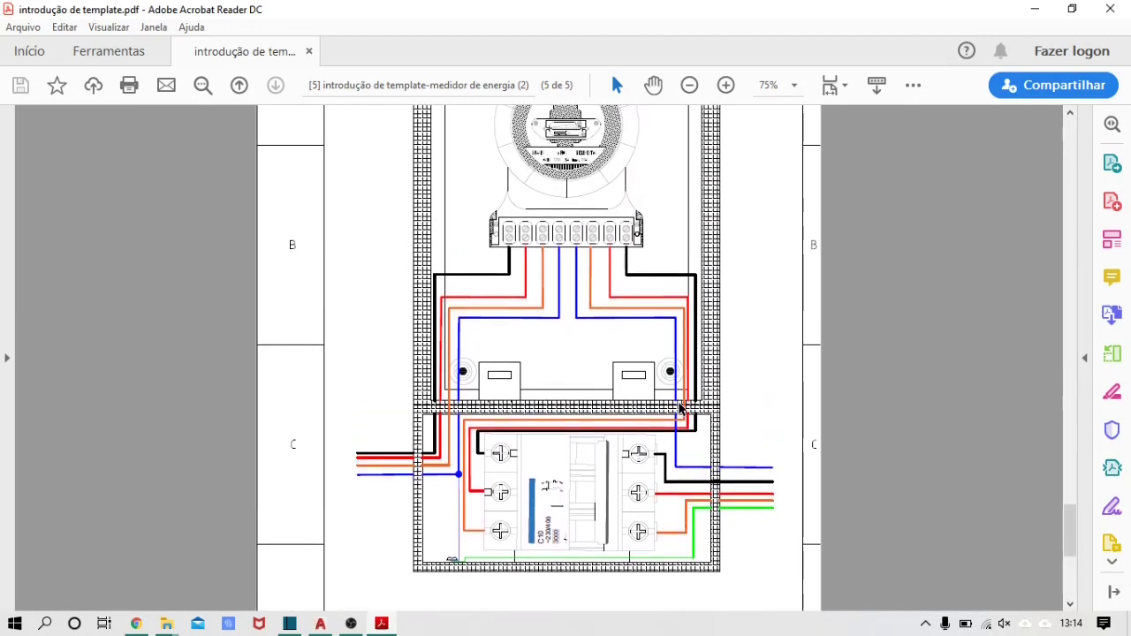
scroll(680, 408, "up", 1)
scroll(680, 408, "down", 1)
scroll(680, 408, "down", 2)
scroll(680, 408, "down", 1)
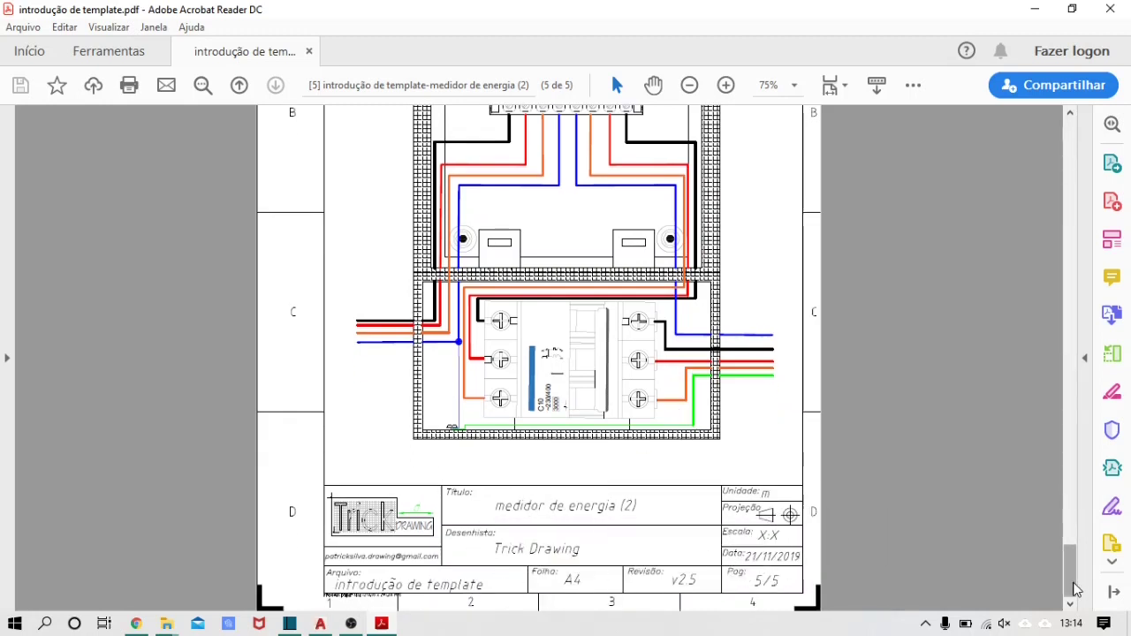
left_click_drag(1072, 585, 1076, 422)
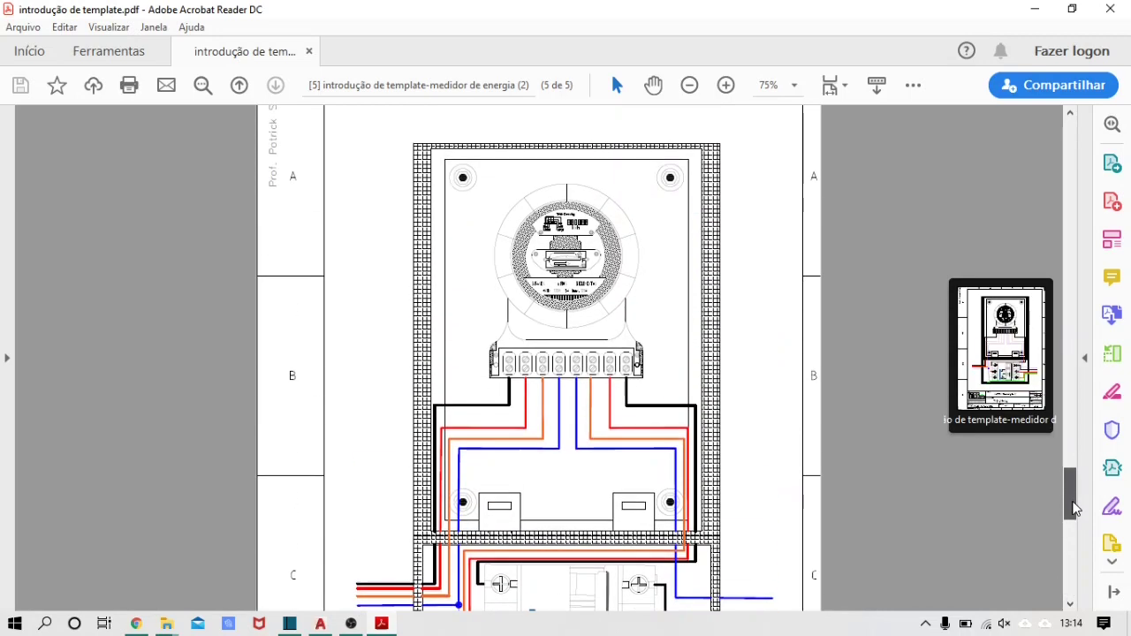